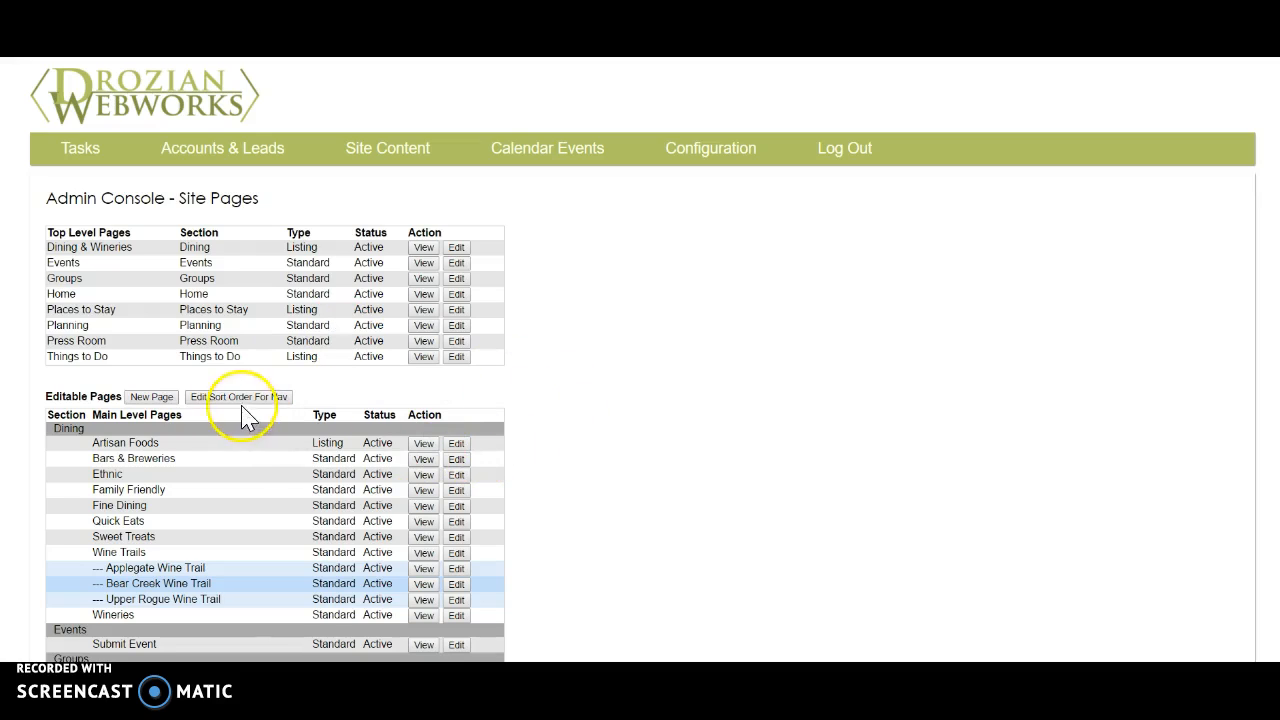
- Start a new site page and set its page description to the author's first name followed by "Test Page 2"
{"action": "left_click", "coordinate": [150, 397]}
{"action": "left_click", "coordinate": [236, 255]}
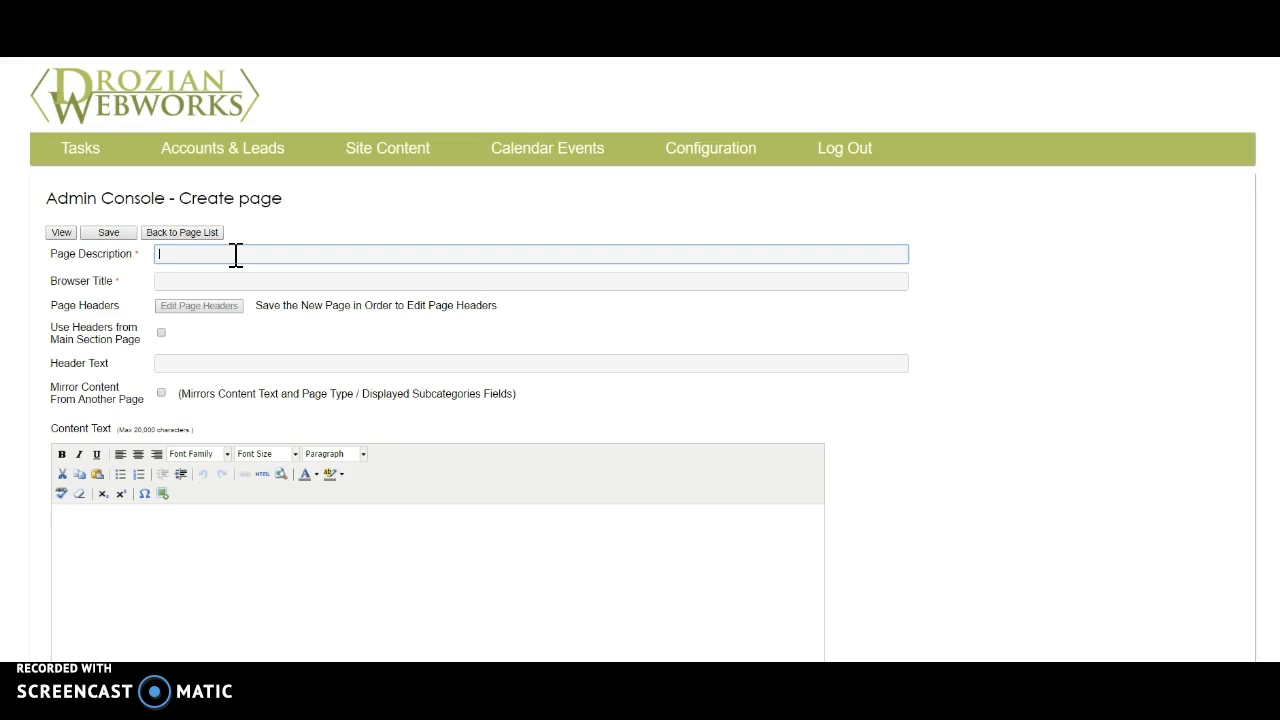
{"action": "type", "text": "Sal"}
{"action": "key", "text": "BackSpace"}
{"action": "key", "text": "BackSpace"}
{"action": "key", "text": "BackSpace"}
{"action": "type", "text": "Jenny Test Page"}
- Copy the page description text into the Browser Title field and exit the full-screen view
{"action": "left_click", "coordinate": [229, 280]}
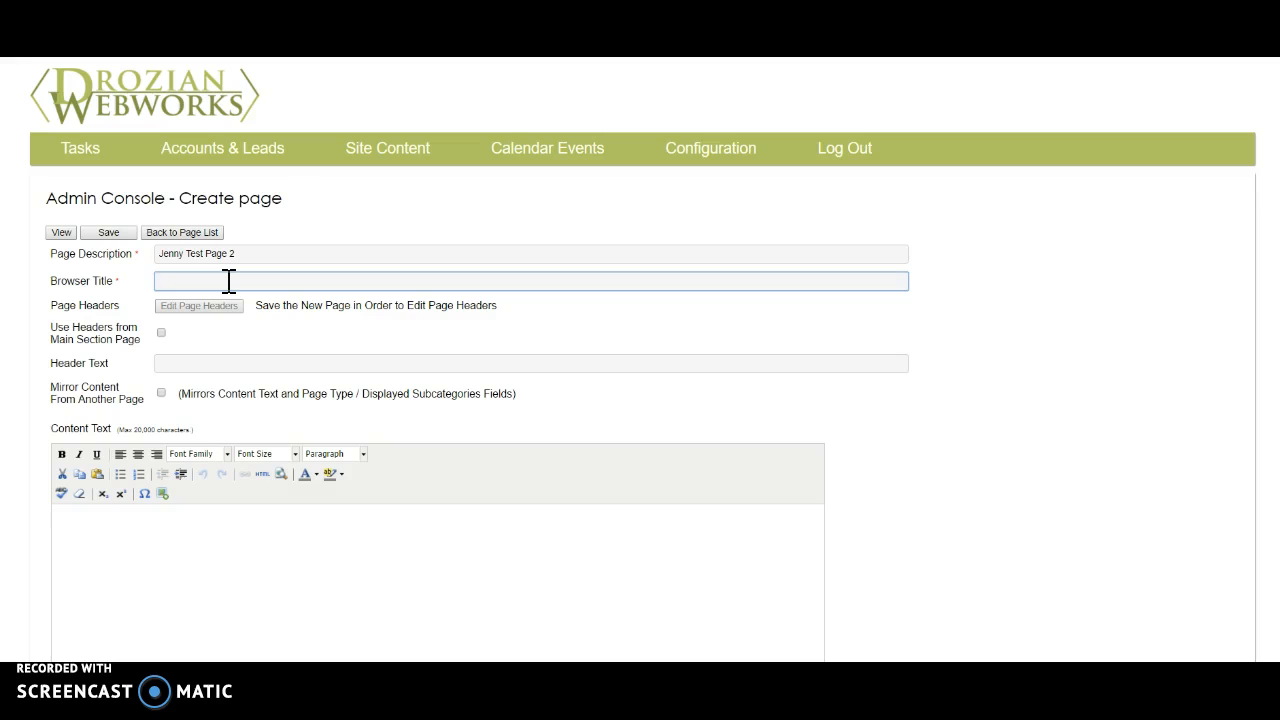
{"action": "left_click_drag", "start_coordinate": [243, 254], "coordinate": [134, 254]}
{"action": "key", "text": "ctrl+c"}
{"action": "left_click", "coordinate": [210, 282]}
{"action": "key", "text": "ctrl+v"}
{"action": "key", "text": "F11"}
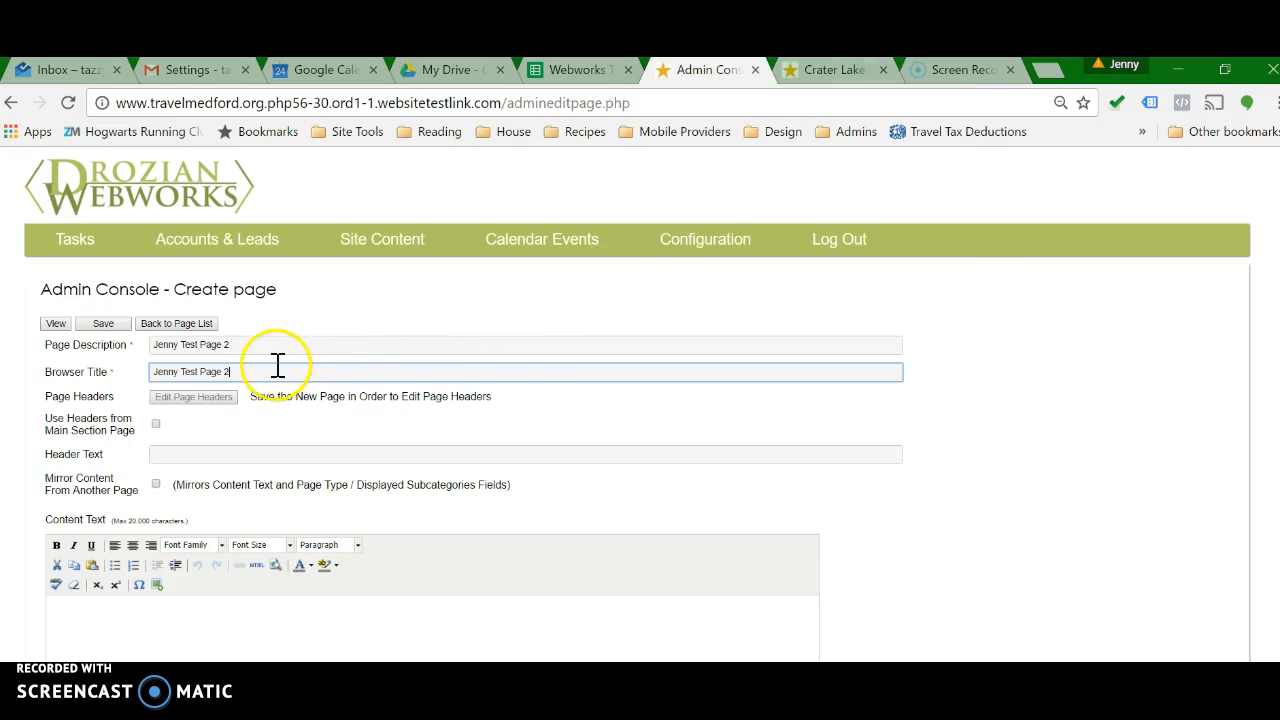
{"action": "left_click", "coordinate": [165, 372]}
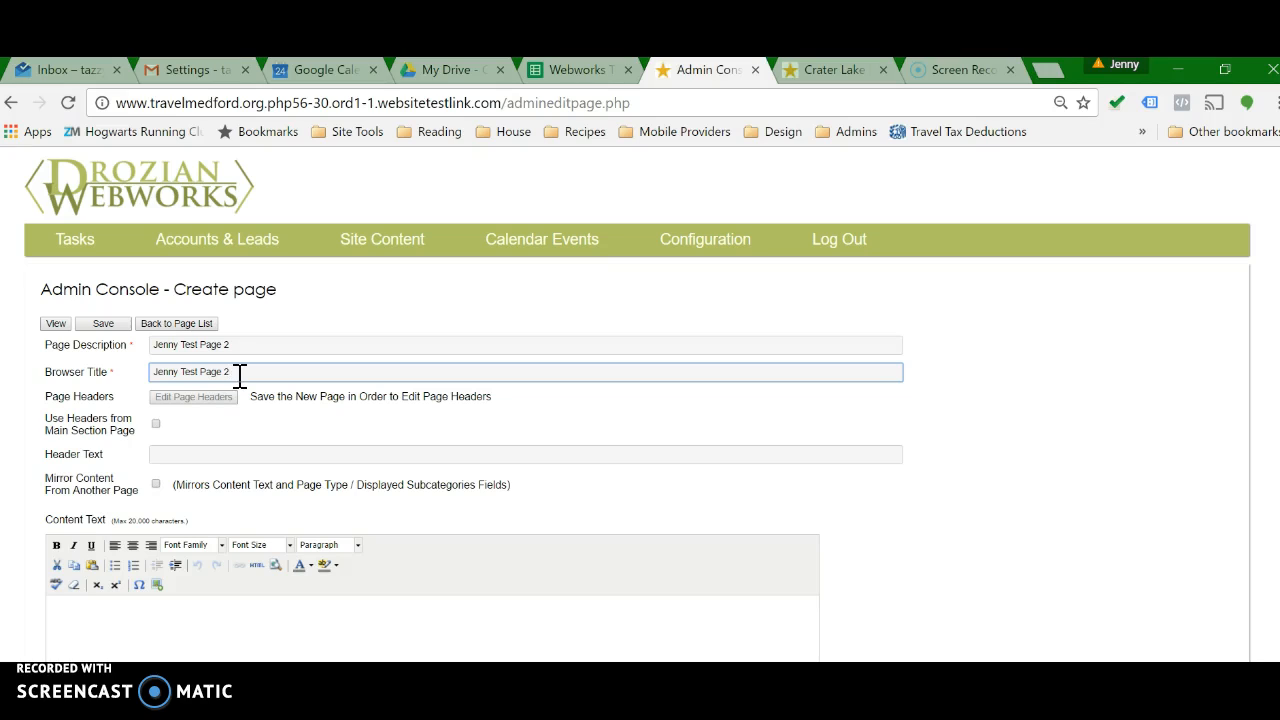
- Search the web for "travel medford calendar" in a new tab, examine the result titles, and return to the page form
{"action": "left_click", "coordinate": [1047, 69]}
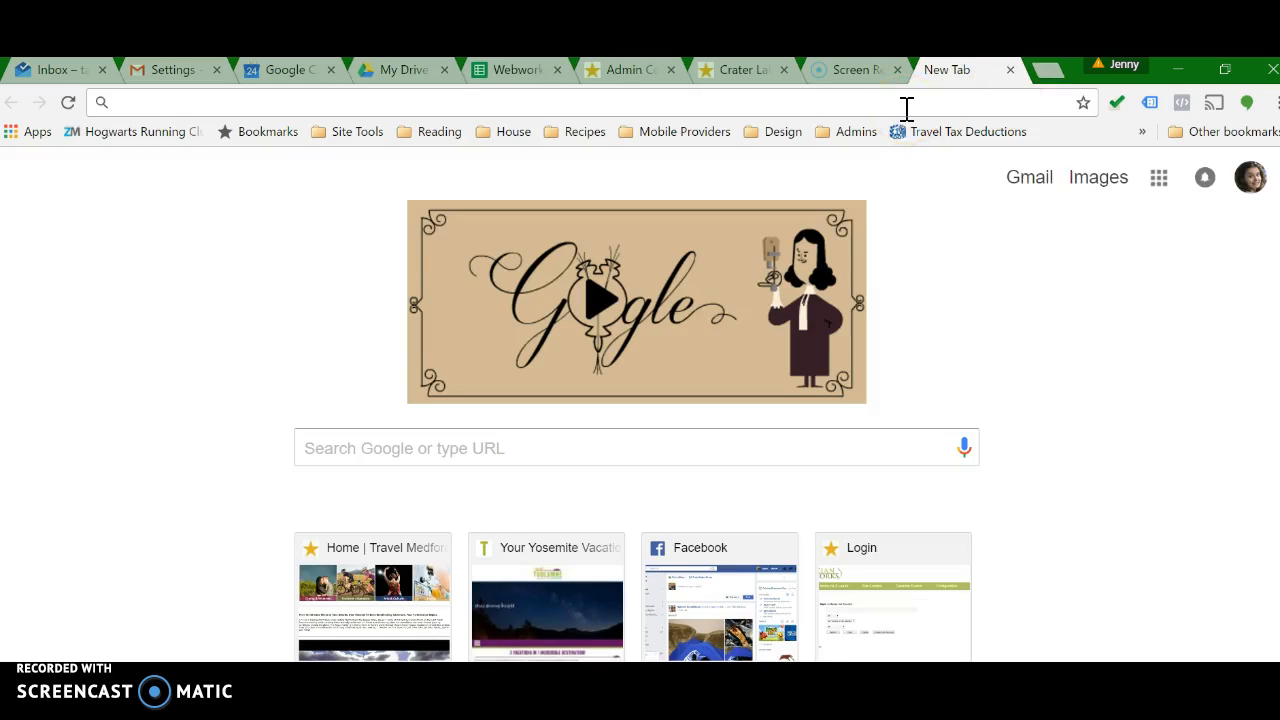
{"action": "type", "text": "travel medford"}
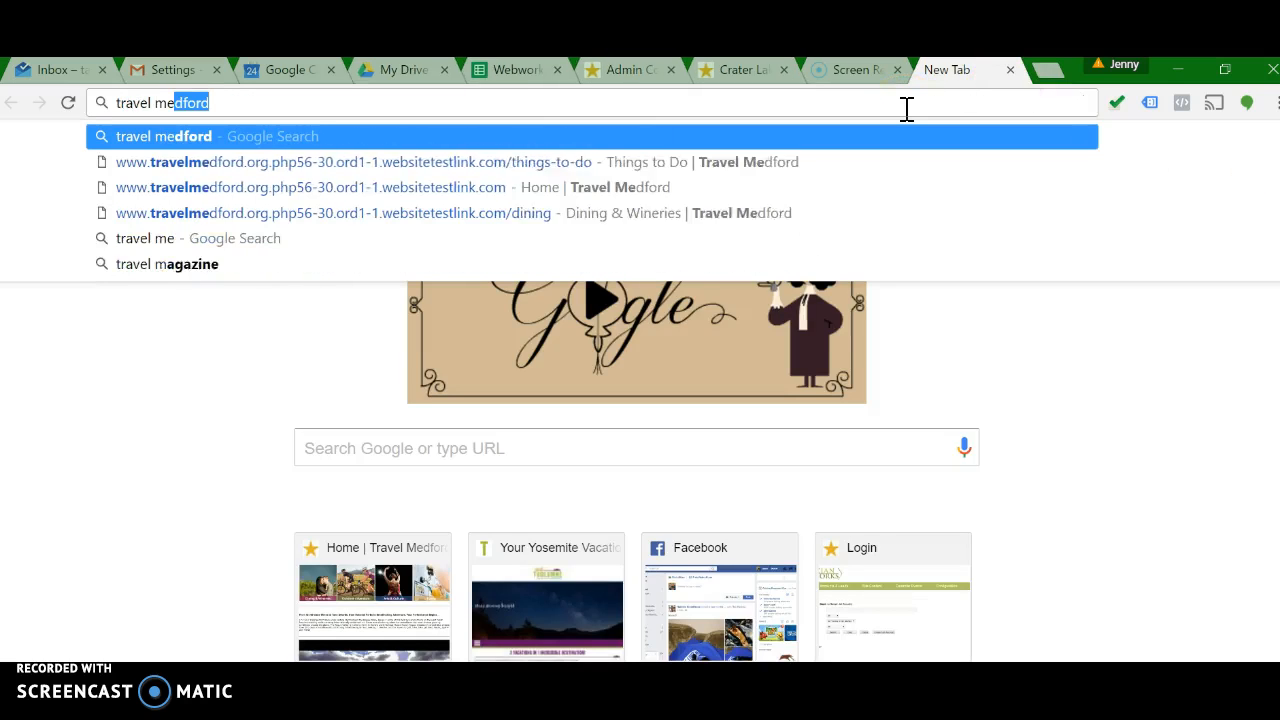
{"action": "key", "text": "Down"}
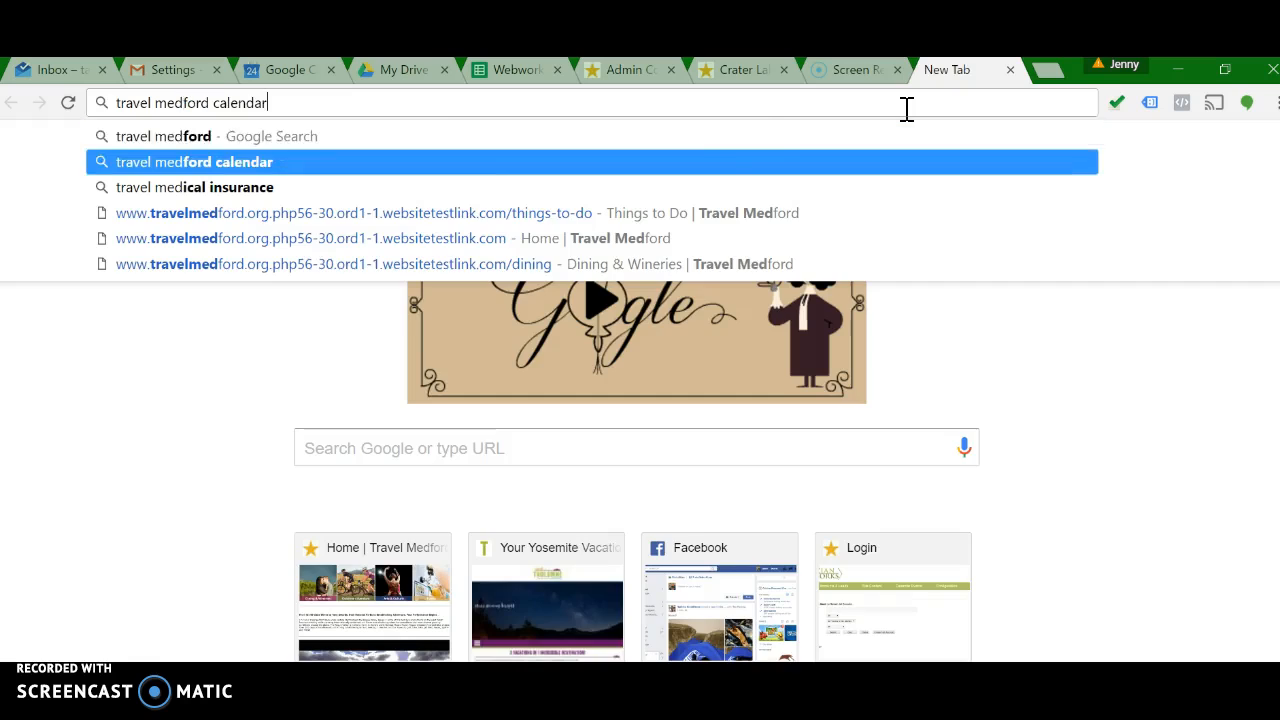
{"action": "key", "text": "Return"}
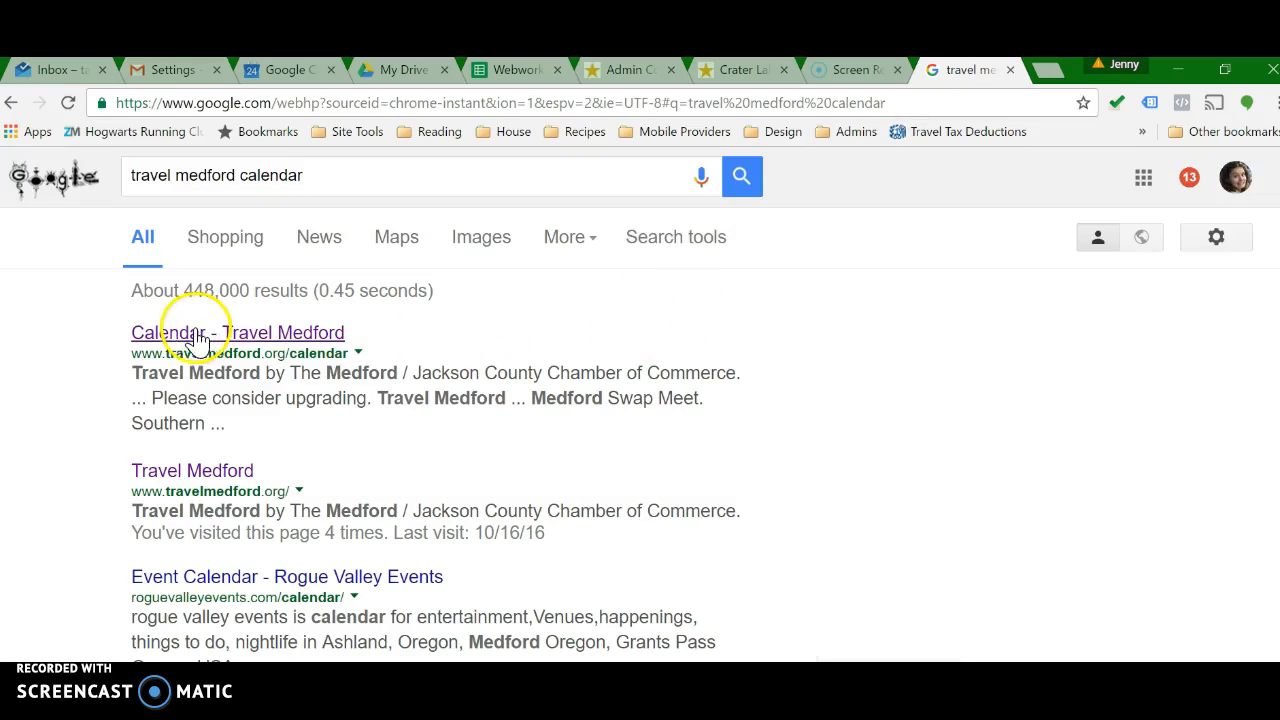
{"action": "left_click", "coordinate": [222, 335]}
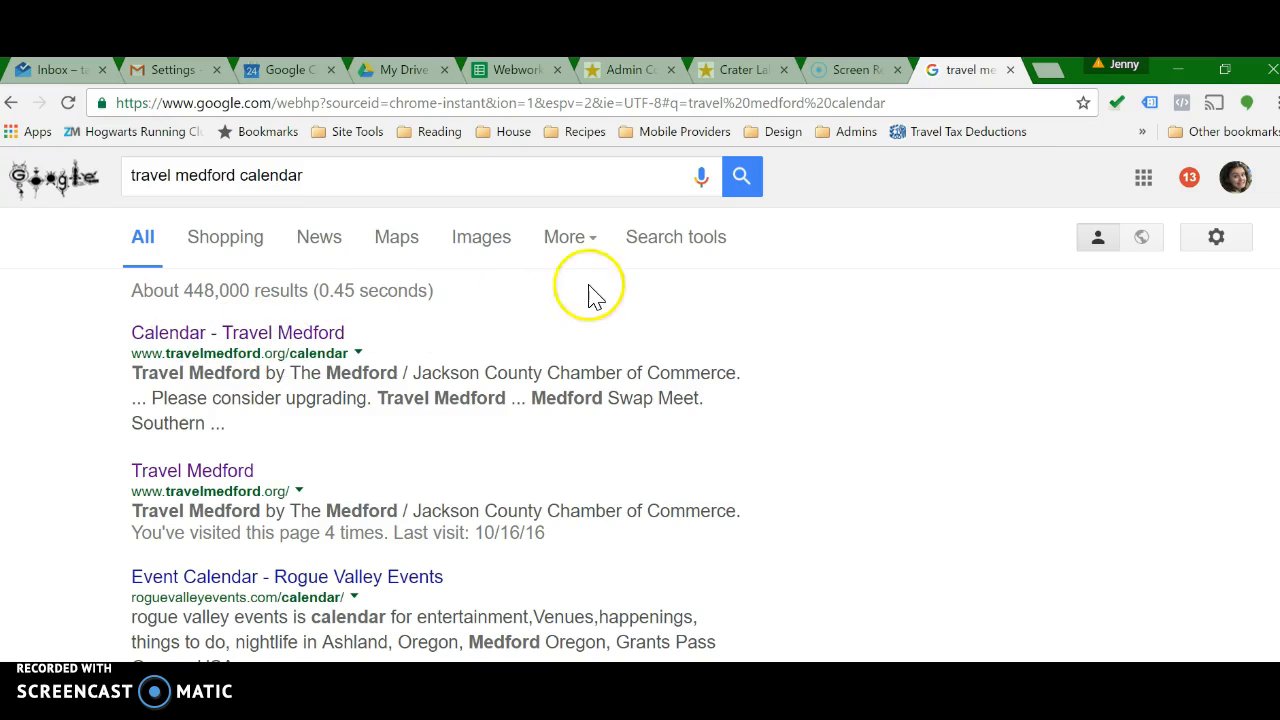
{"action": "left_click", "coordinate": [855, 72]}
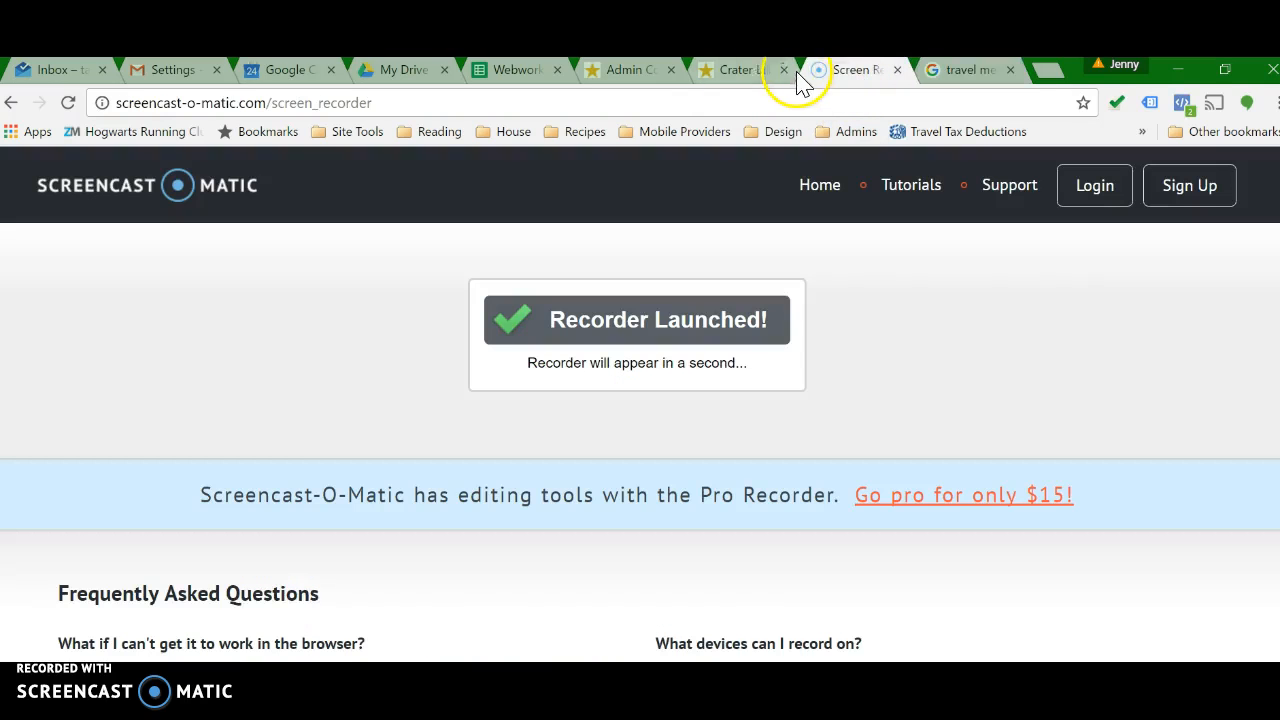
{"action": "left_click", "coordinate": [630, 72]}
{"action": "mouse_move", "coordinate": [400, 250]}
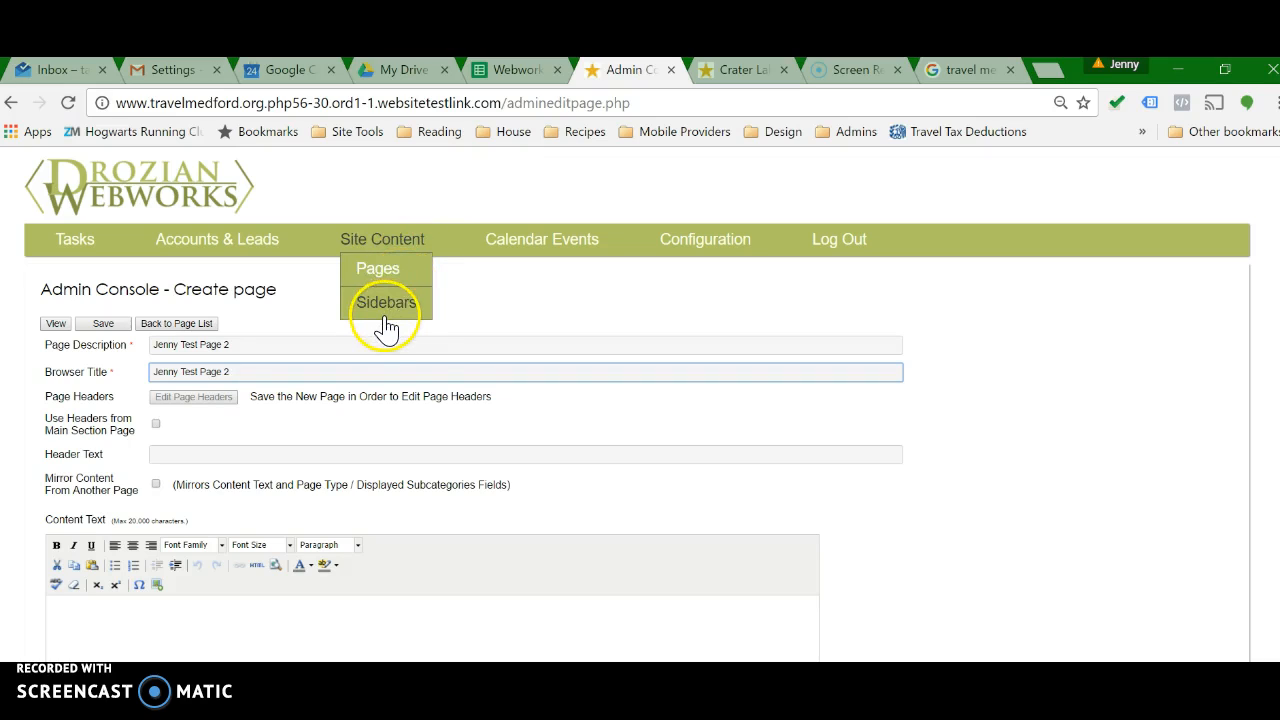
- Check the heading on the Crater Lake page, and set the new page's header text to the author's first name plus "'s Test page"
{"action": "left_click", "coordinate": [340, 454]}
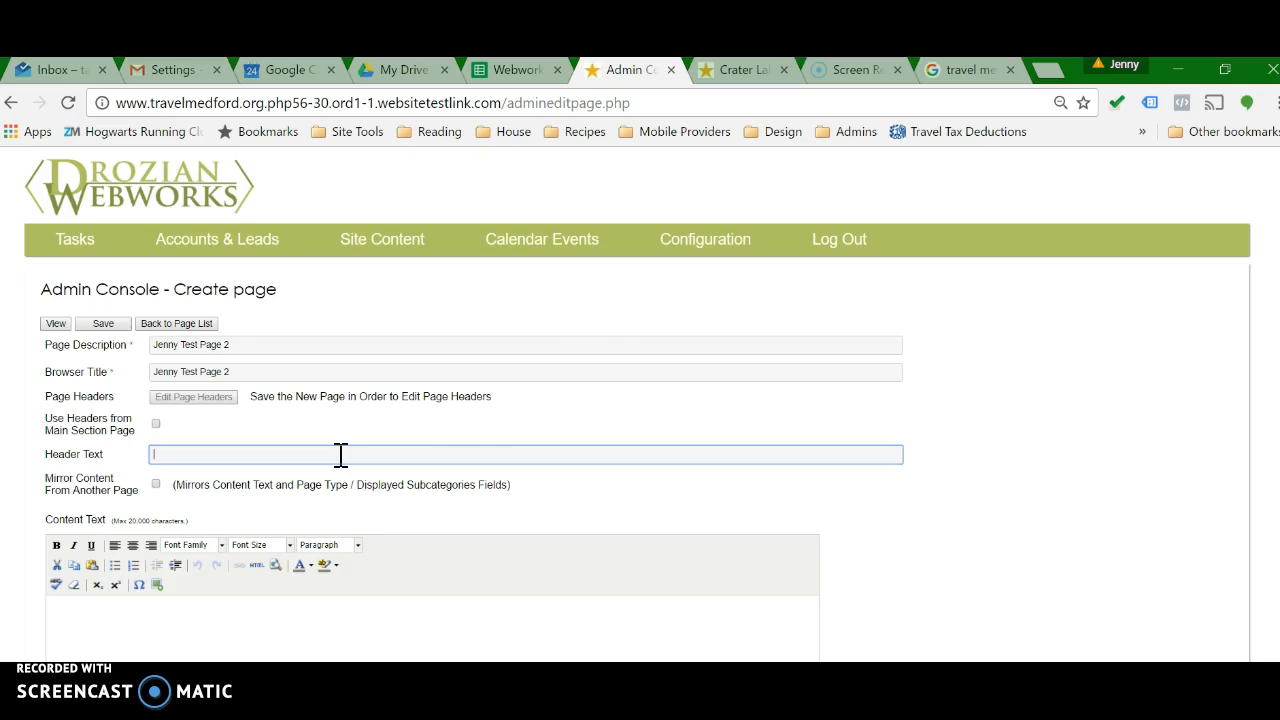
{"action": "left_click", "coordinate": [740, 70]}
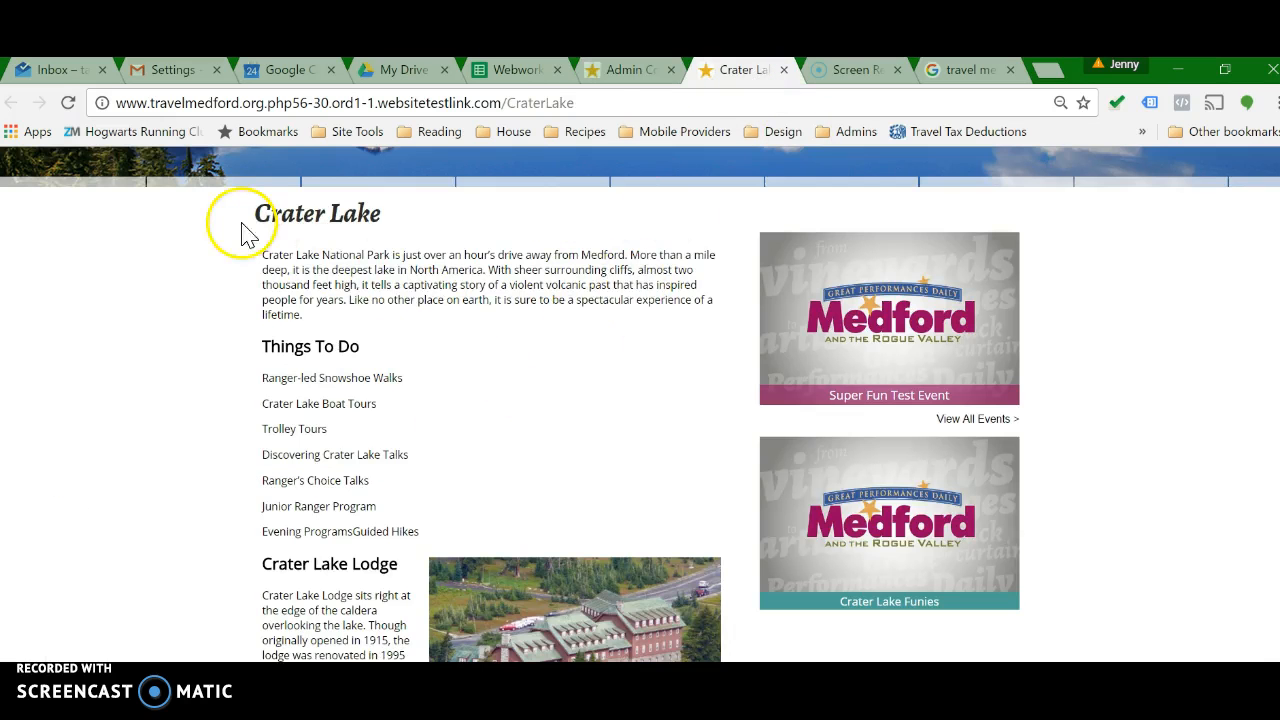
{"action": "left_click", "coordinate": [630, 70]}
{"action": "type", "text": "Jenny"}
{"action": "key", "text": "BackSpace"}
{"action": "key", "text": "BackSpace"}
{"action": "key", "text": "BackSpace"}
{"action": "type", "text": "nyny's"}
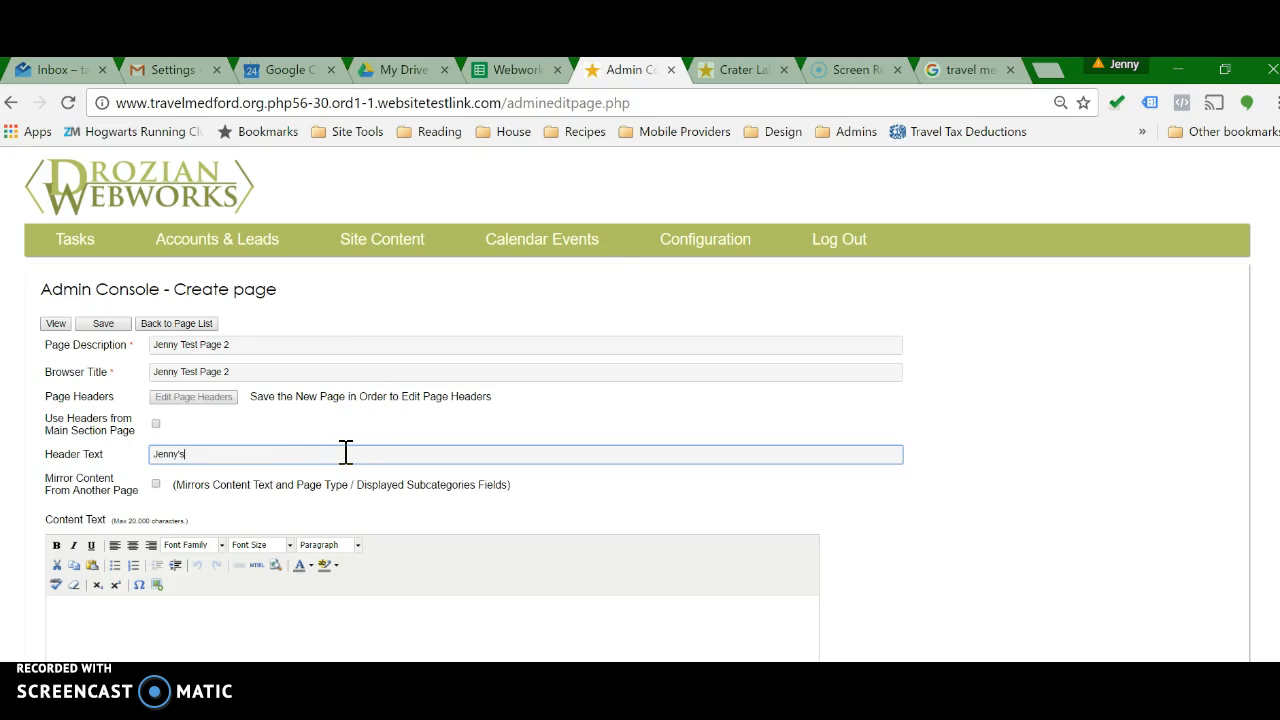
{"action": "type", "text": " Test page"}
- Try mirroring content from another page, view the list of source pages, and turn mirroring off again
{"action": "scroll", "coordinate": [345, 455], "scroll_direction": "down", "scroll_amount": 3}
{"action": "scroll", "coordinate": [345, 463], "scroll_direction": "down", "scroll_amount": 1}
{"action": "left_click", "coordinate": [215, 372]}
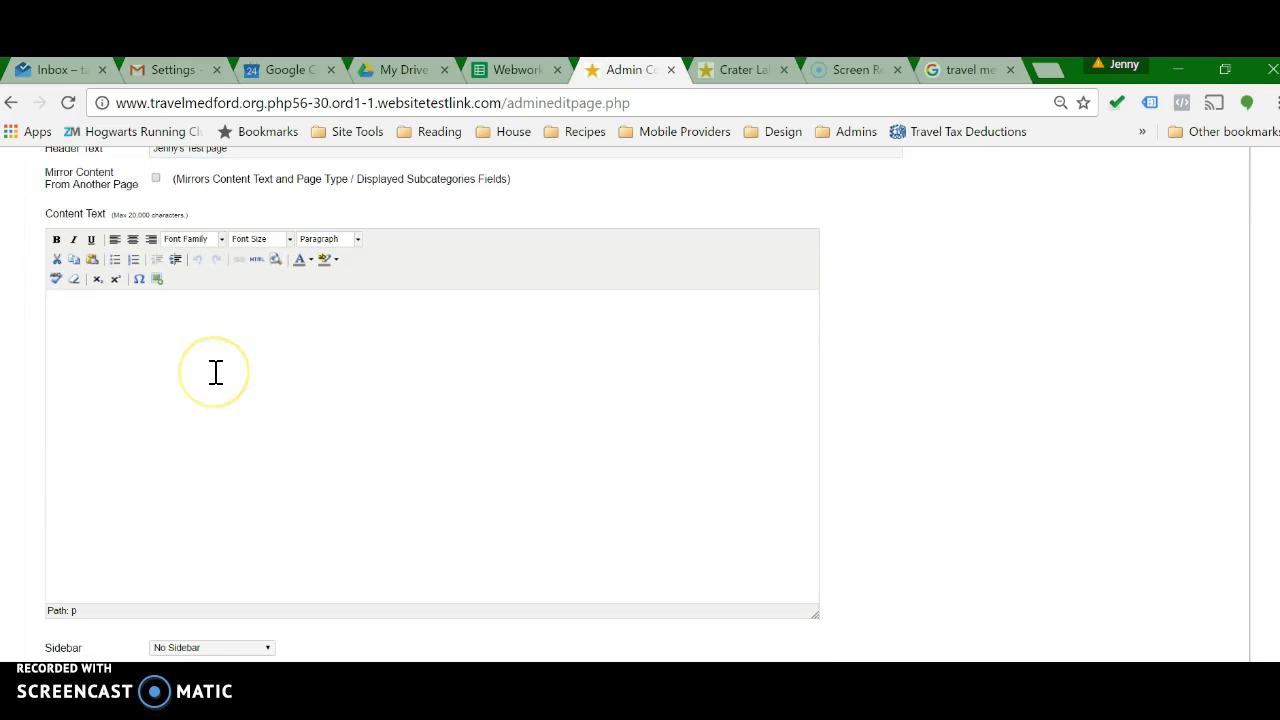
{"action": "scroll", "coordinate": [215, 372], "scroll_direction": "up", "scroll_amount": 3}
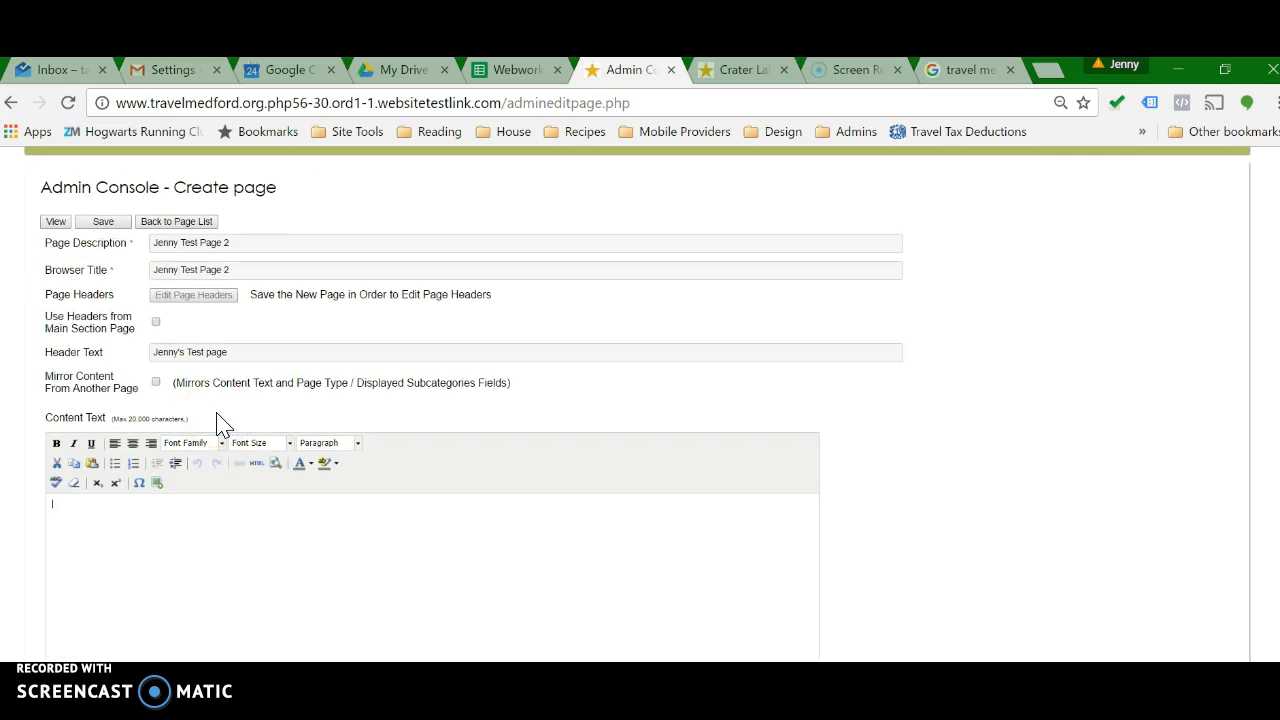
{"action": "left_click", "coordinate": [157, 384]}
{"action": "left_click", "coordinate": [156, 383]}
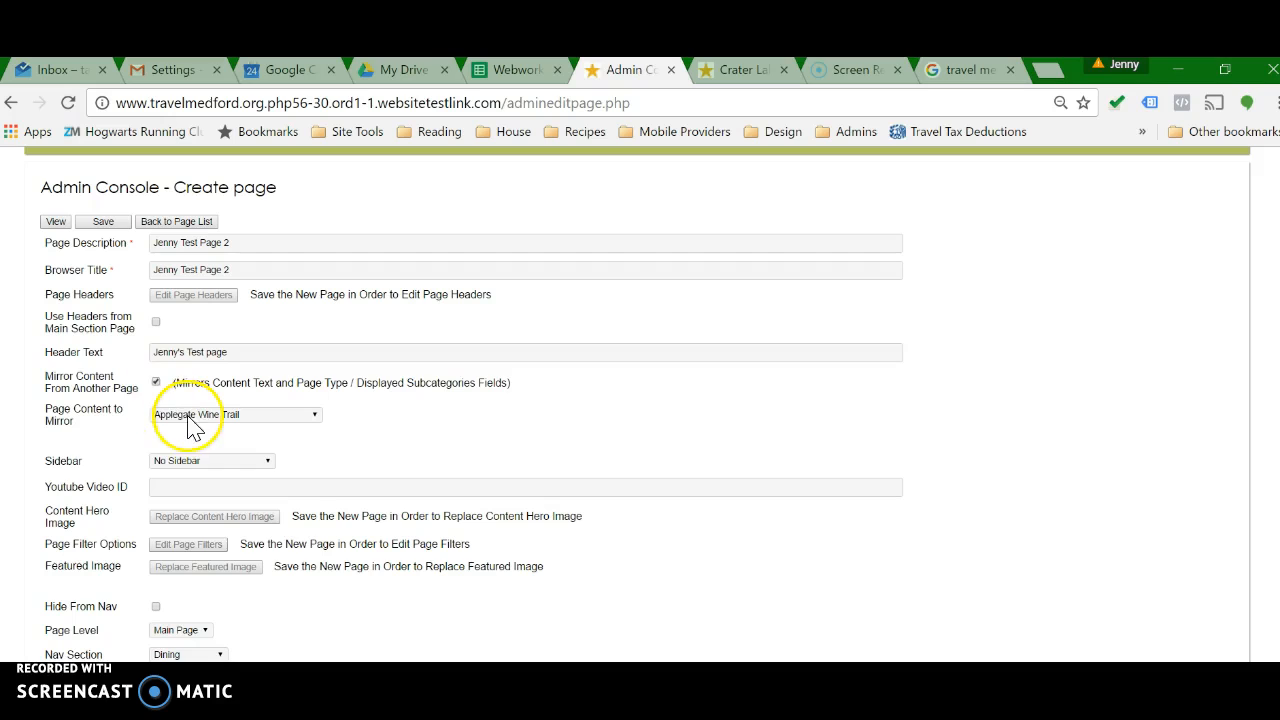
{"action": "left_click", "coordinate": [190, 416]}
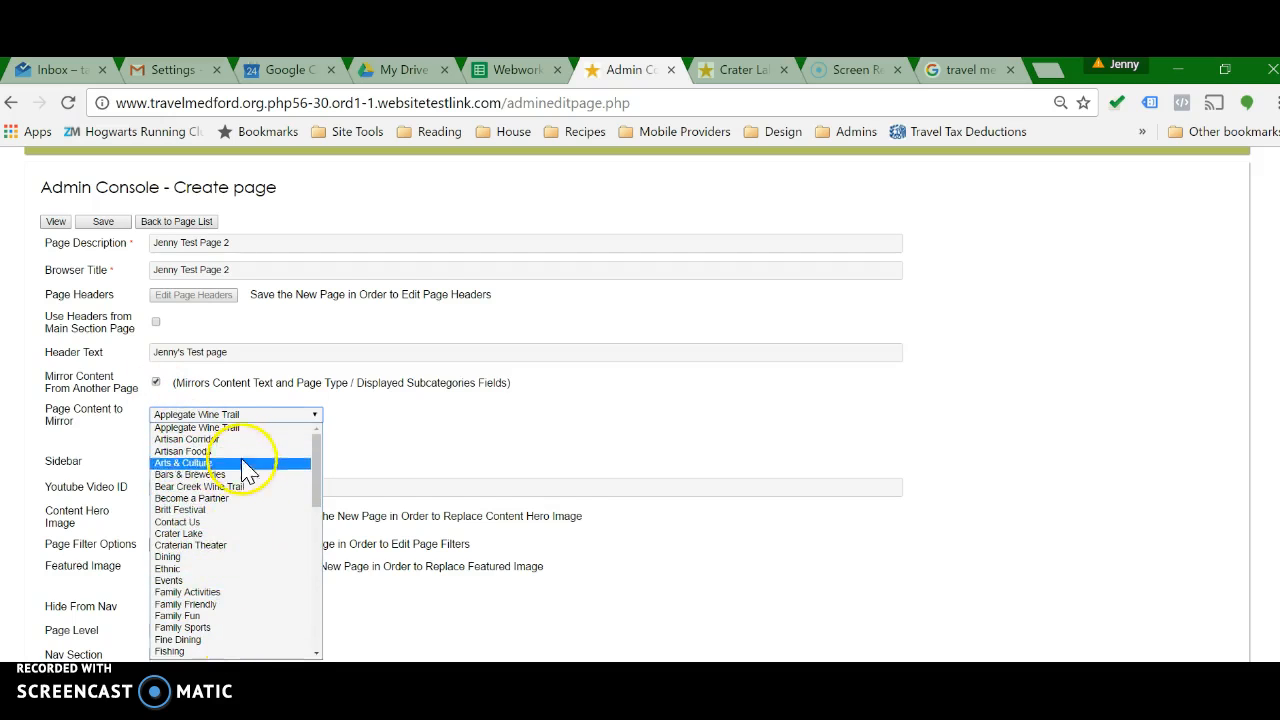
{"action": "left_click", "coordinate": [157, 386]}
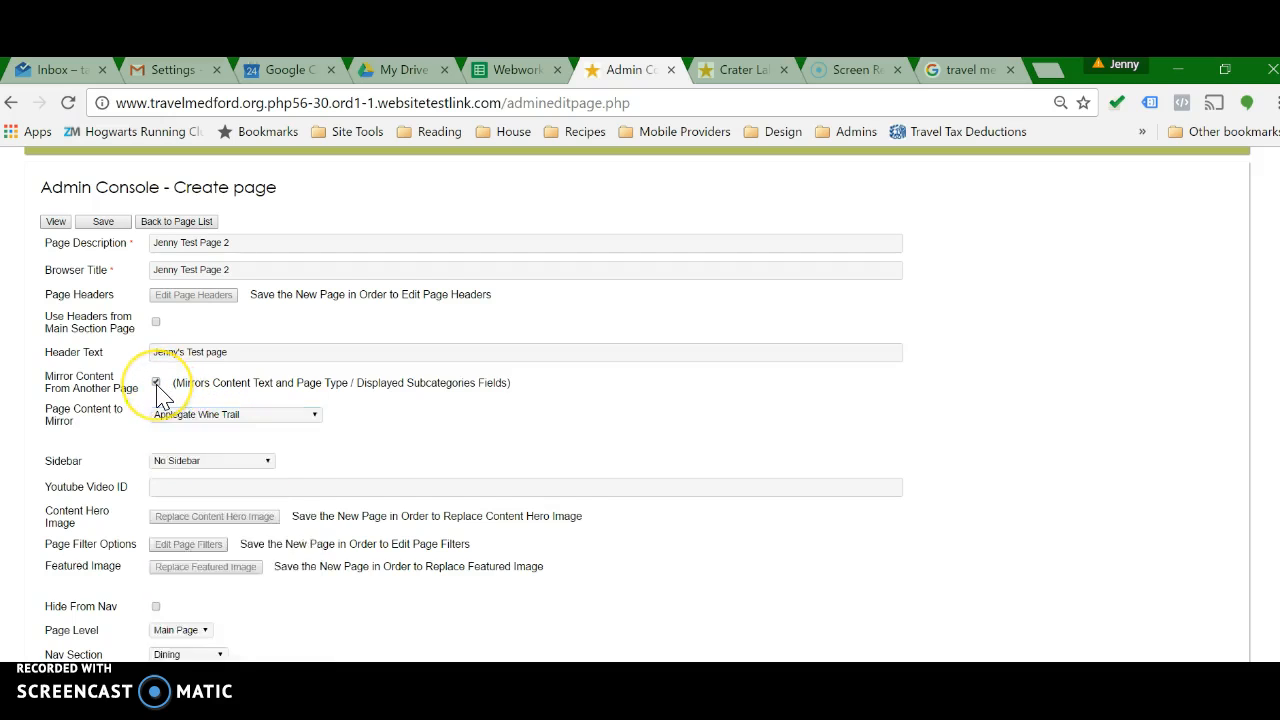
{"action": "left_click", "coordinate": [157, 386]}
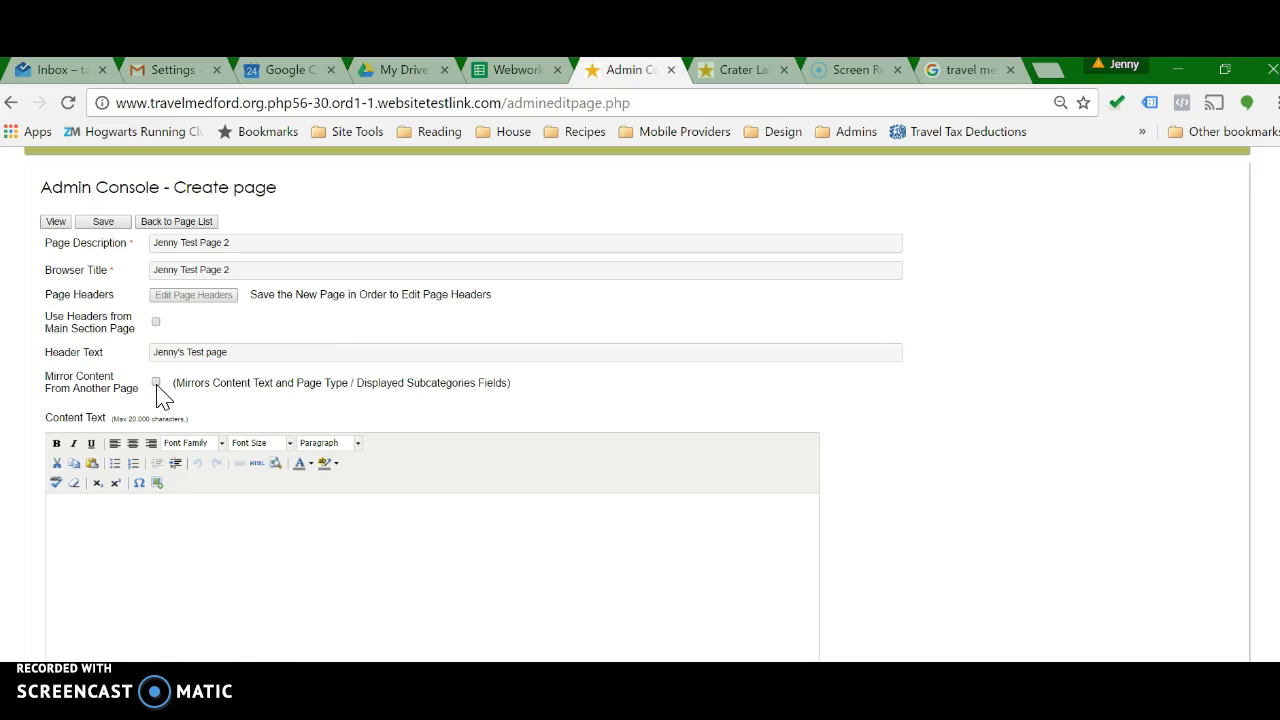
- Review the sidebars available for the page and keep it set to No Sidebar
{"action": "scroll", "coordinate": [160, 394], "scroll_direction": "down", "scroll_amount": 1}
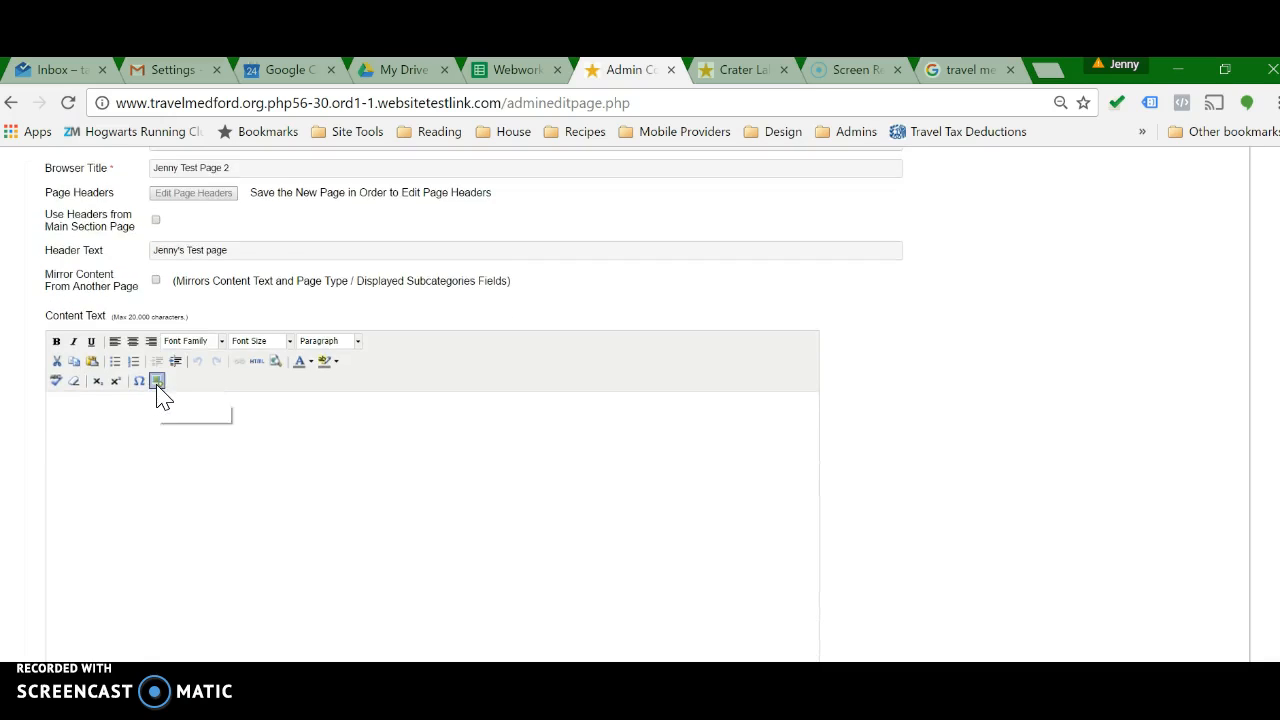
{"action": "scroll", "coordinate": [157, 377], "scroll_direction": "down", "scroll_amount": 1}
{"action": "left_click", "coordinate": [150, 222]}
{"action": "scroll", "coordinate": [157, 303], "scroll_direction": "down", "scroll_amount": 1}
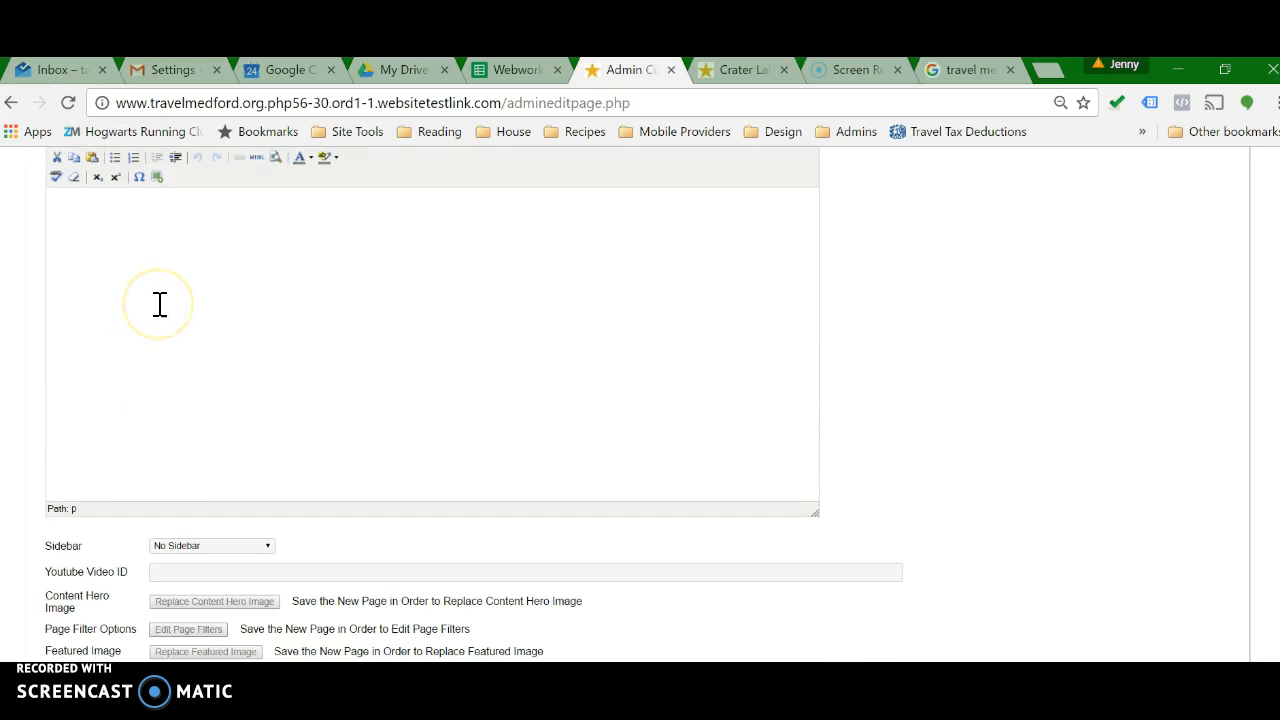
{"action": "left_click", "coordinate": [234, 547]}
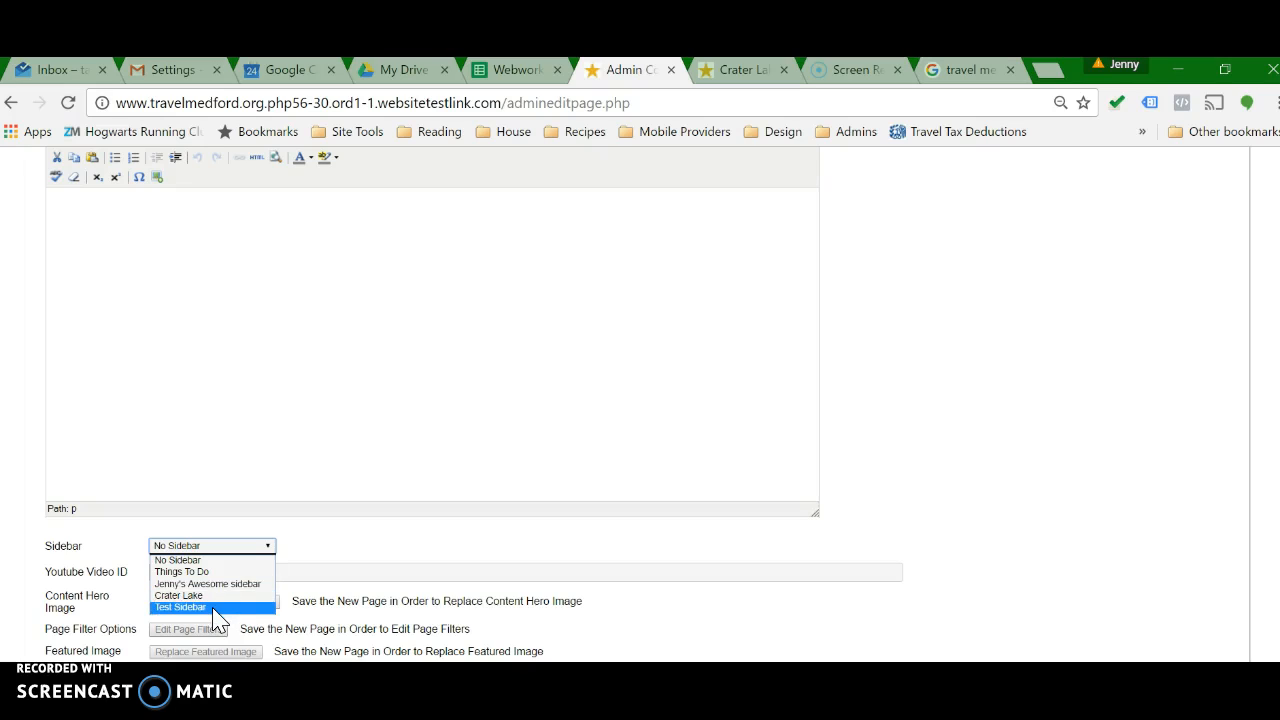
{"action": "left_click", "coordinate": [212, 574]}
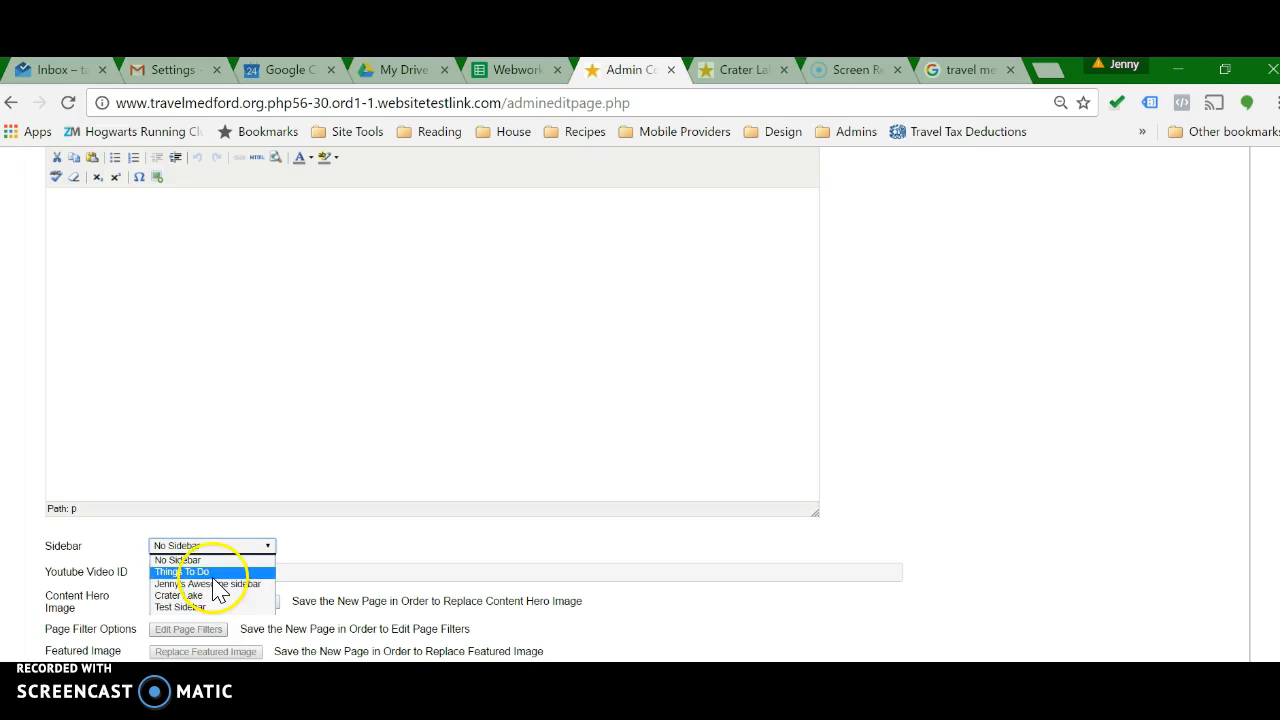
{"action": "left_click", "coordinate": [214, 563]}
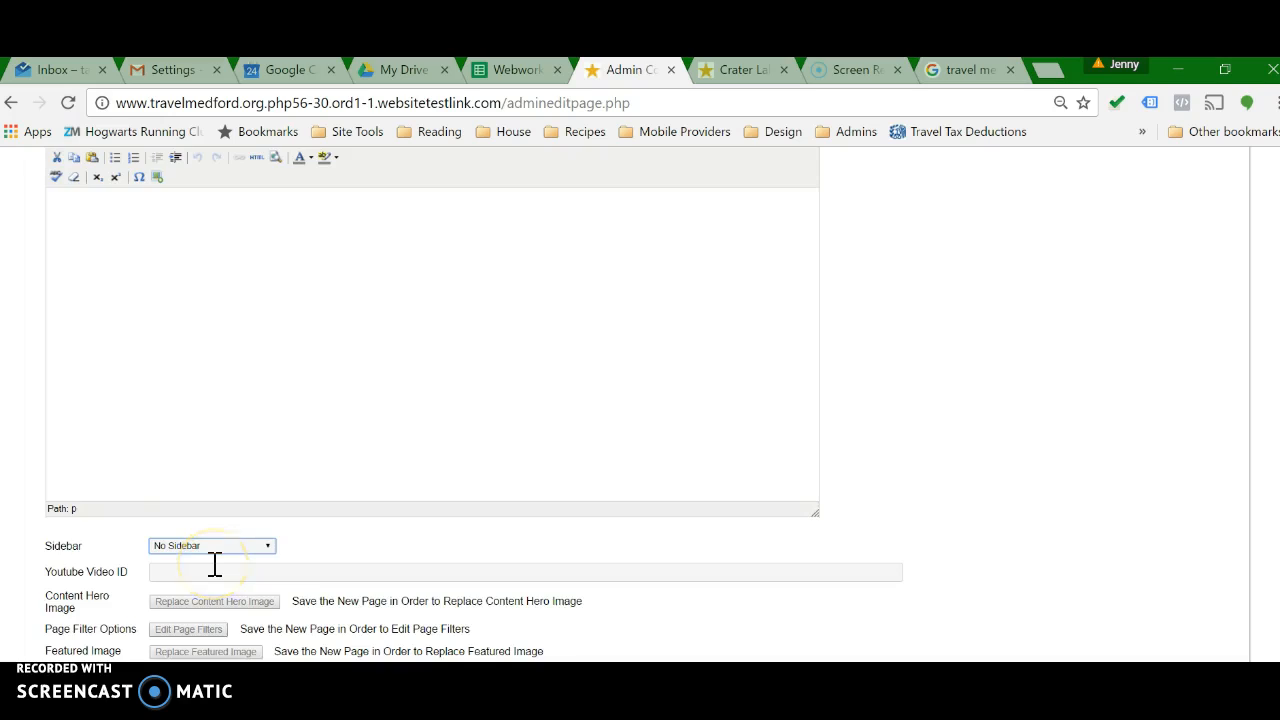
- Open the author's existing test page in place of the Crater Lake page, examine its embedded YouTube video, and return to the form
{"action": "scroll", "coordinate": [214, 565], "scroll_direction": "down", "scroll_amount": 1}
{"action": "left_click", "coordinate": [244, 468]}
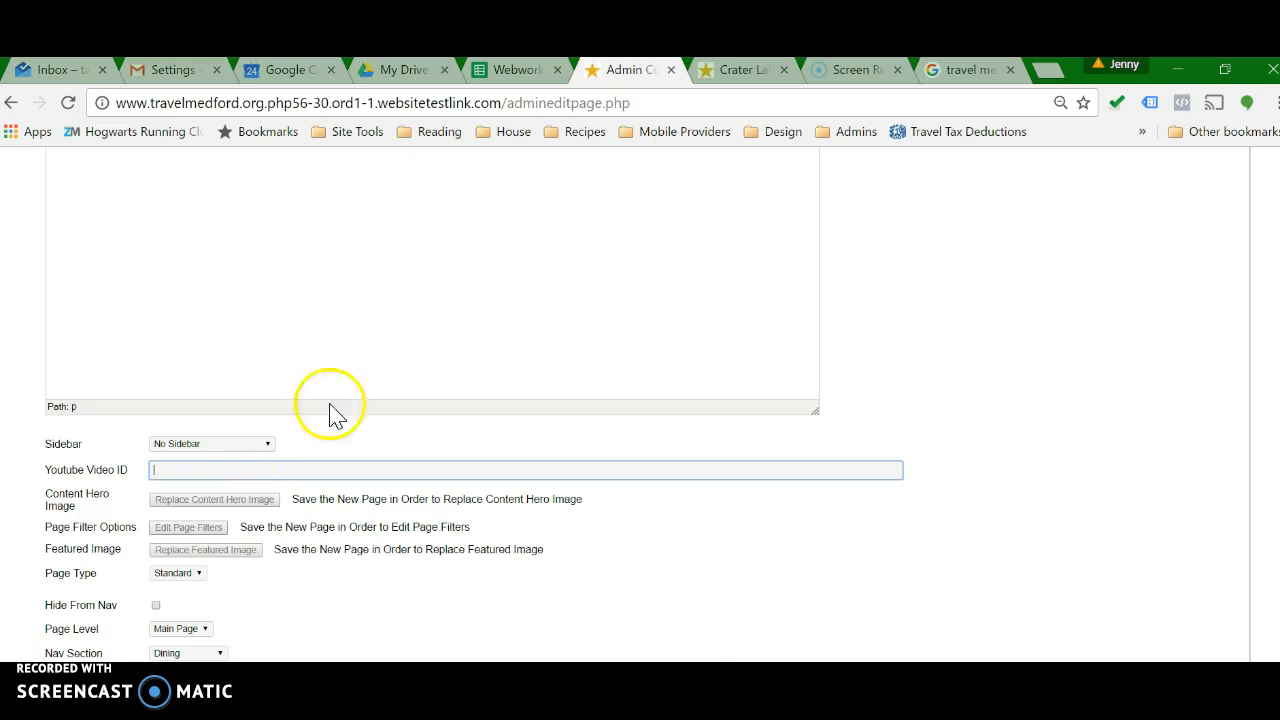
{"action": "left_click", "coordinate": [740, 72]}
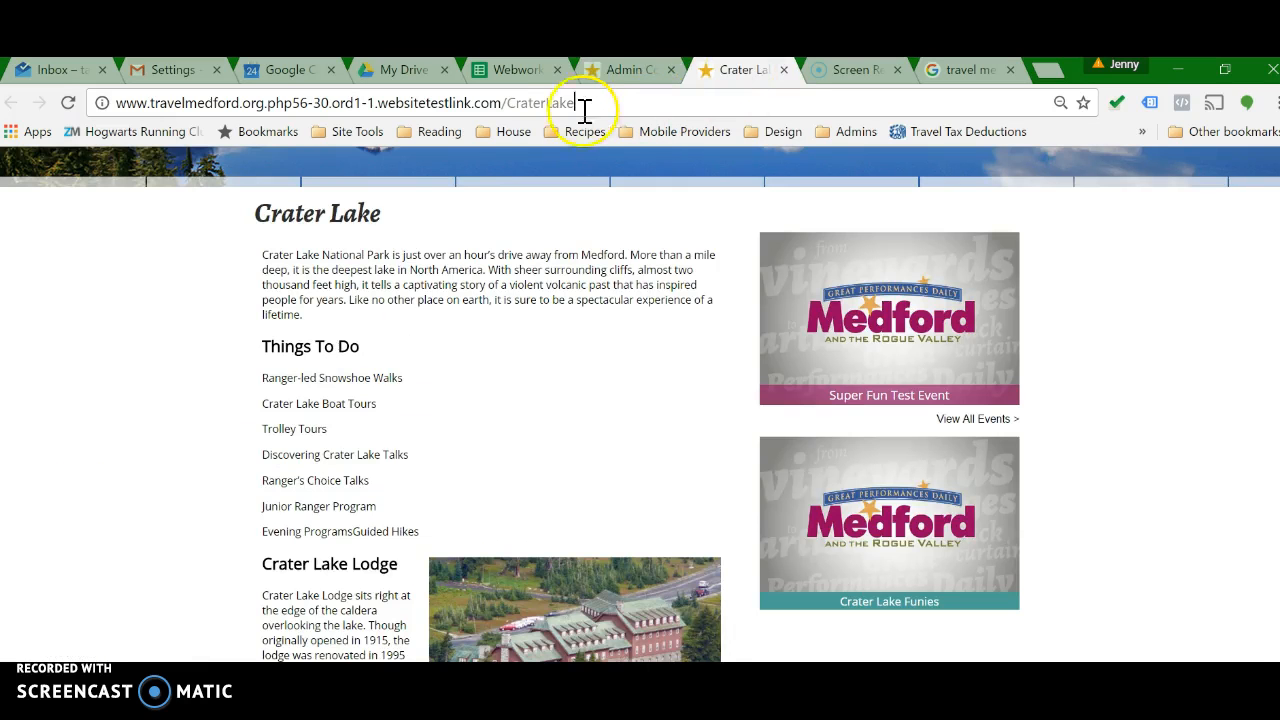
{"action": "left_click_drag", "start_coordinate": [578, 104], "coordinate": [514, 128]}
{"action": "type", "text": "jenny"}
{"action": "key", "text": "Return"}
{"action": "scroll", "coordinate": [698, 318], "scroll_direction": "down", "scroll_amount": 10}
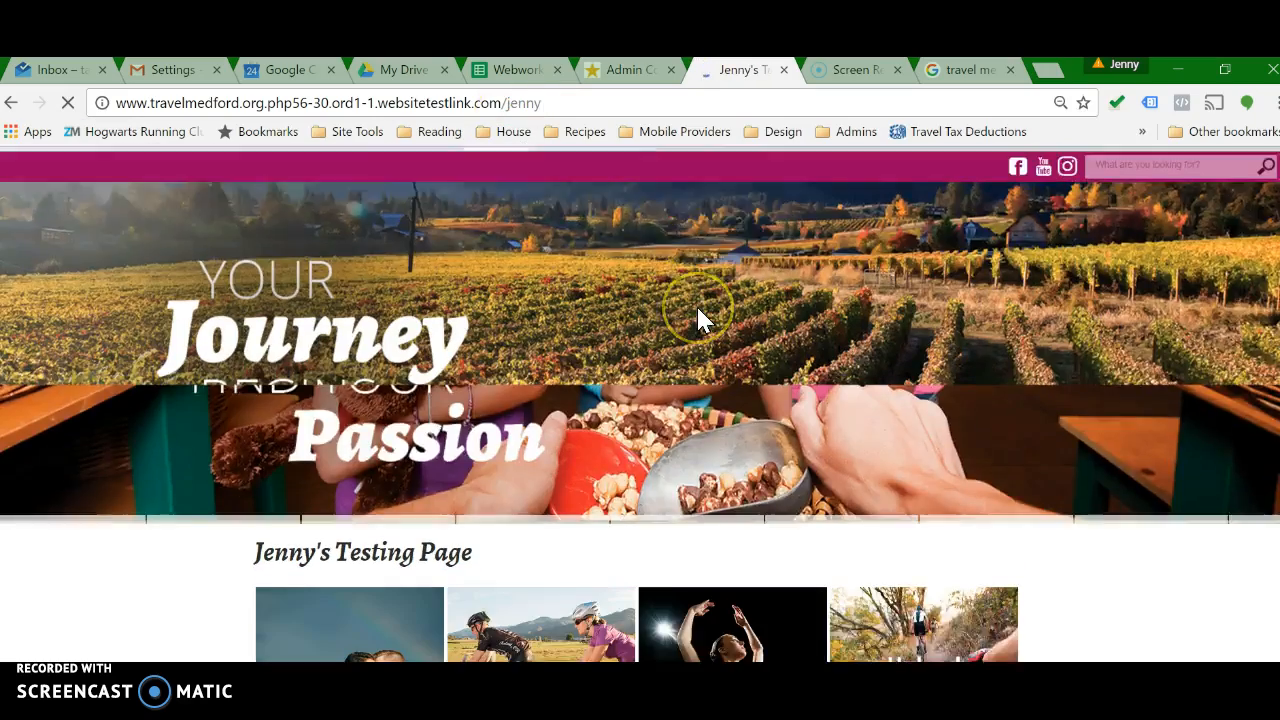
{"action": "scroll", "coordinate": [698, 312], "scroll_direction": "down", "scroll_amount": 1}
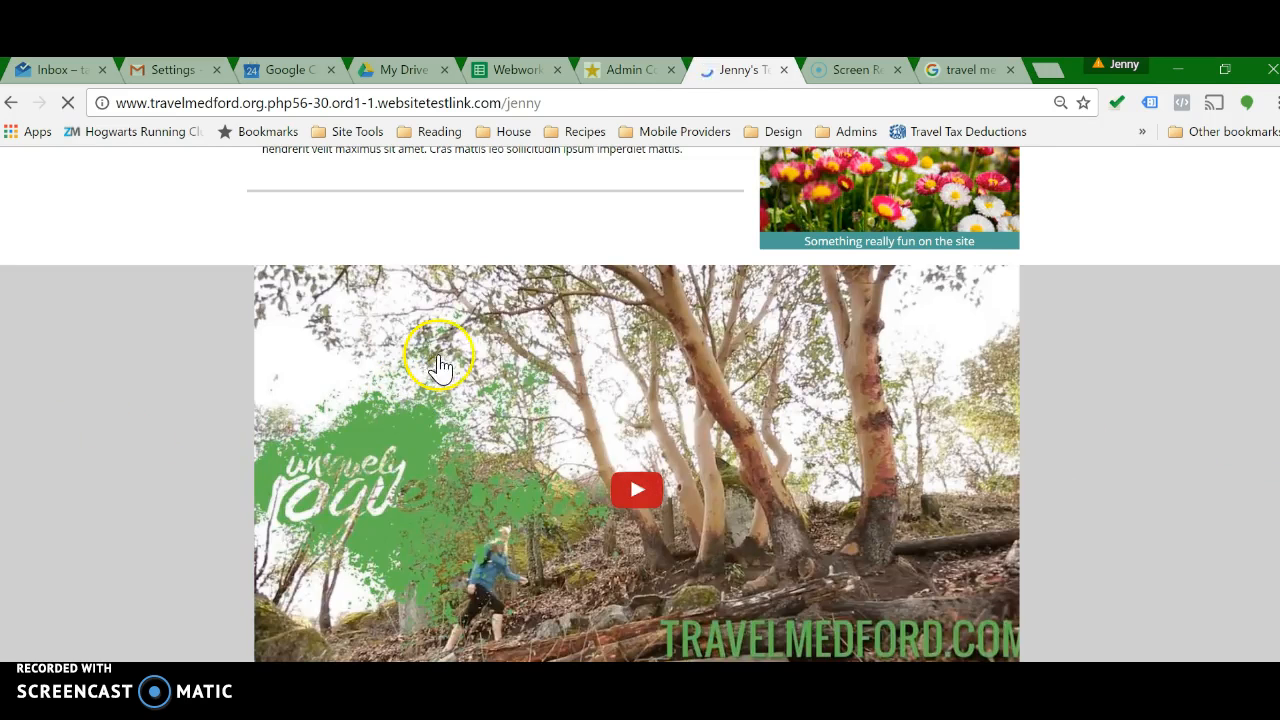
{"action": "left_click", "coordinate": [628, 76]}
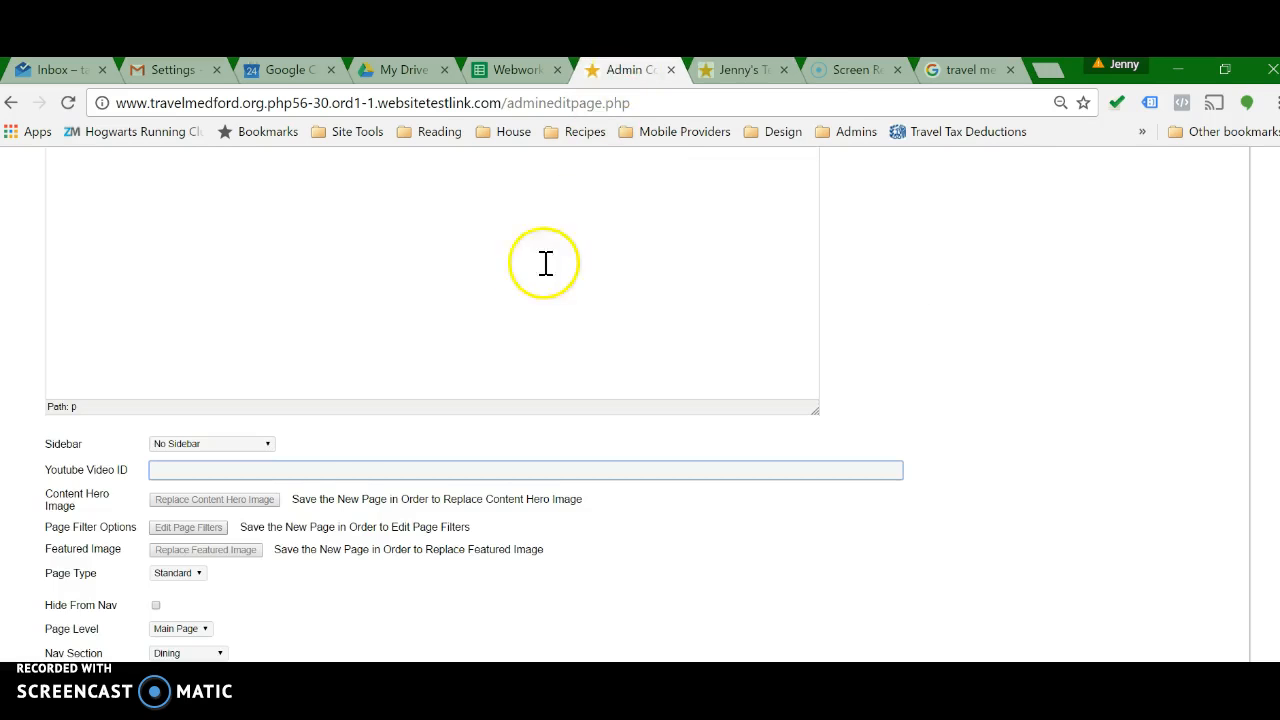
- Set the page's Nav Bar Text to the author's first name followed by "Test 2"
{"action": "scroll", "coordinate": [272, 476], "scroll_direction": "down", "scroll_amount": 1}
{"action": "scroll", "coordinate": [272, 485], "scroll_direction": "down", "scroll_amount": 1}
{"action": "left_click", "coordinate": [265, 476]}
{"action": "type", "text": "Jenn"}
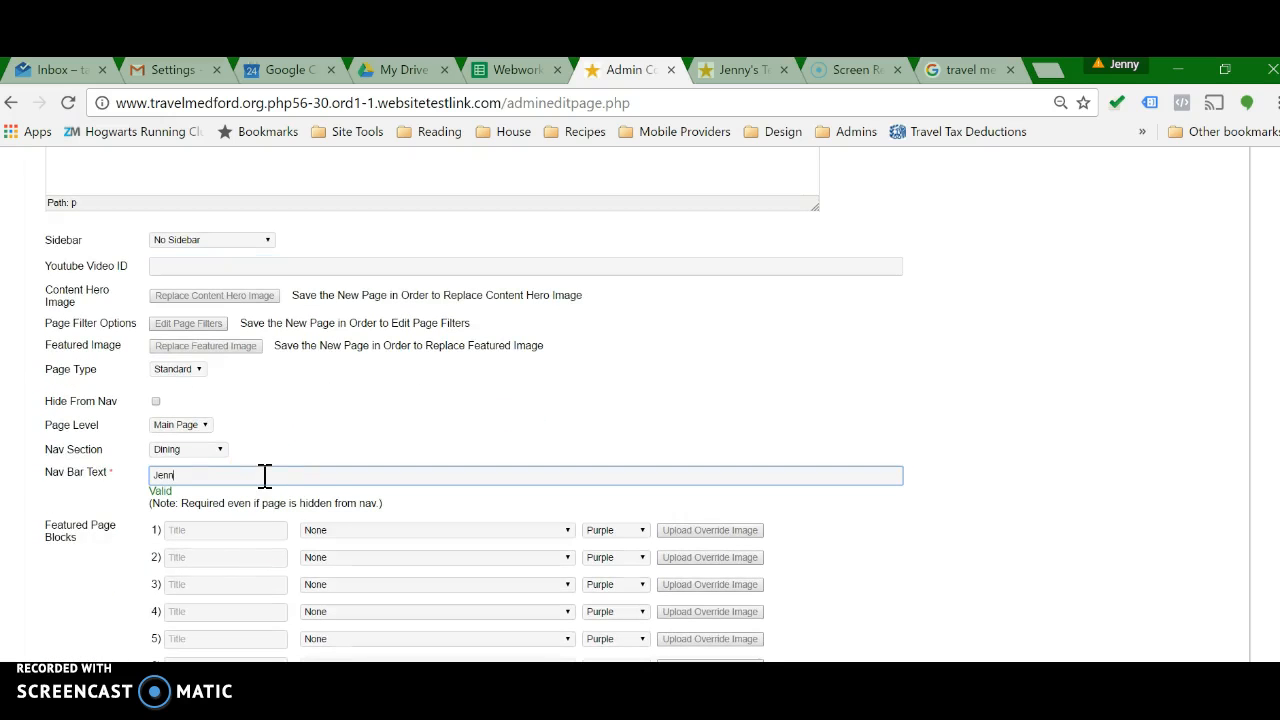
{"action": "type", "text": "y Test 2"}
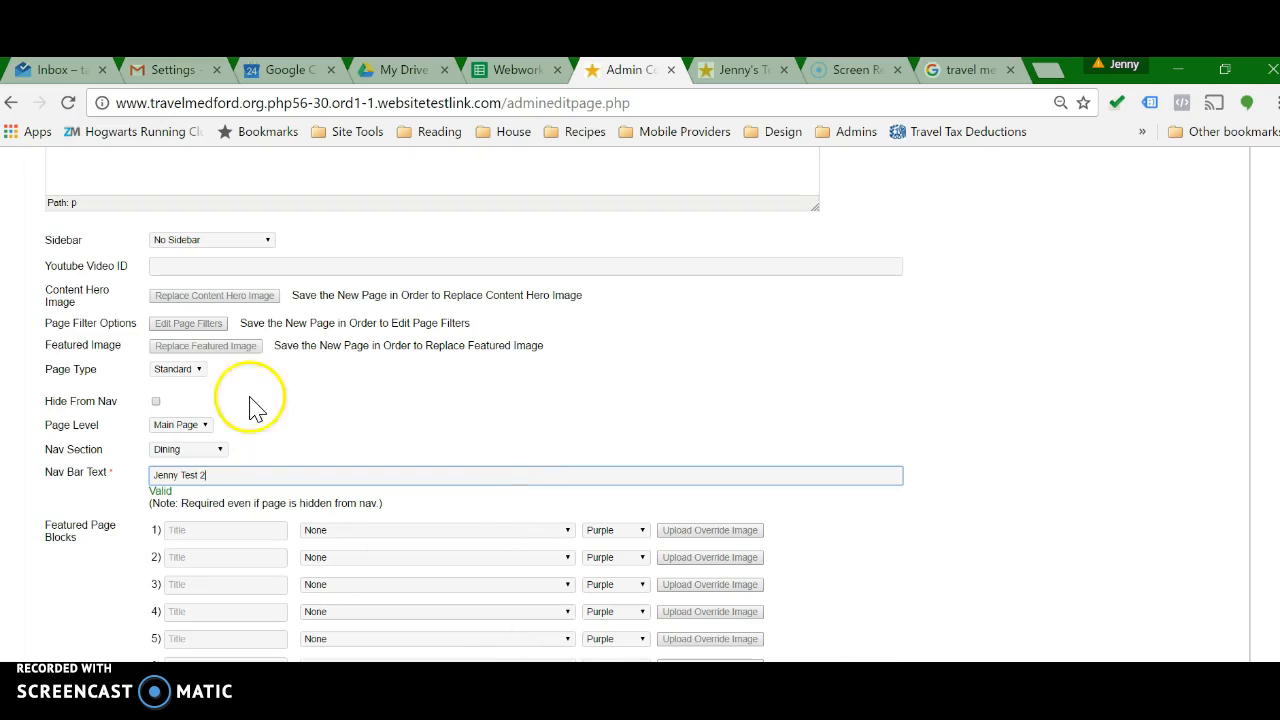
- Review the required fields marked with asterisks, from Nav Bar Text up to Page Description, and return to the navigation settings
{"action": "left_click_drag", "start_coordinate": [113, 474], "coordinate": [40, 472]}
{"action": "left_click", "coordinate": [115, 470]}
{"action": "scroll", "coordinate": [115, 480], "scroll_direction": "up", "scroll_amount": 8}
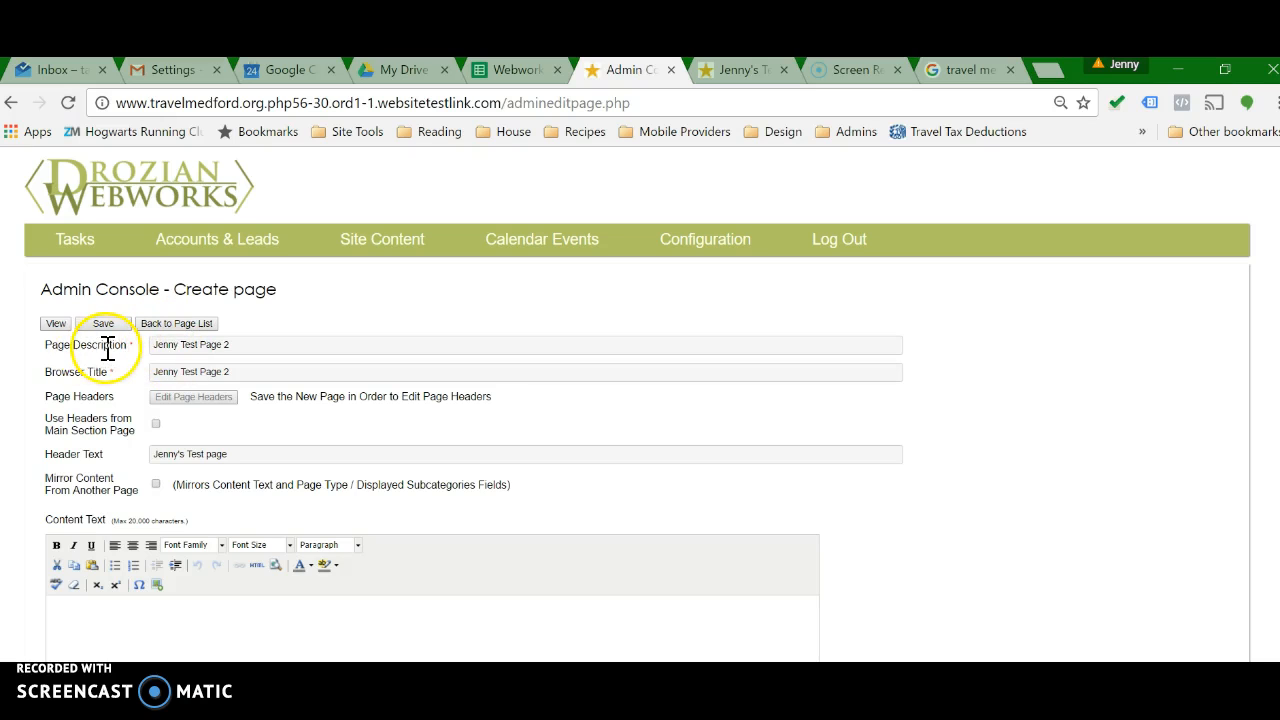
{"action": "scroll", "coordinate": [250, 395], "scroll_direction": "down", "scroll_amount": 4}
{"action": "scroll", "coordinate": [249, 391], "scroll_direction": "down", "scroll_amount": 2}
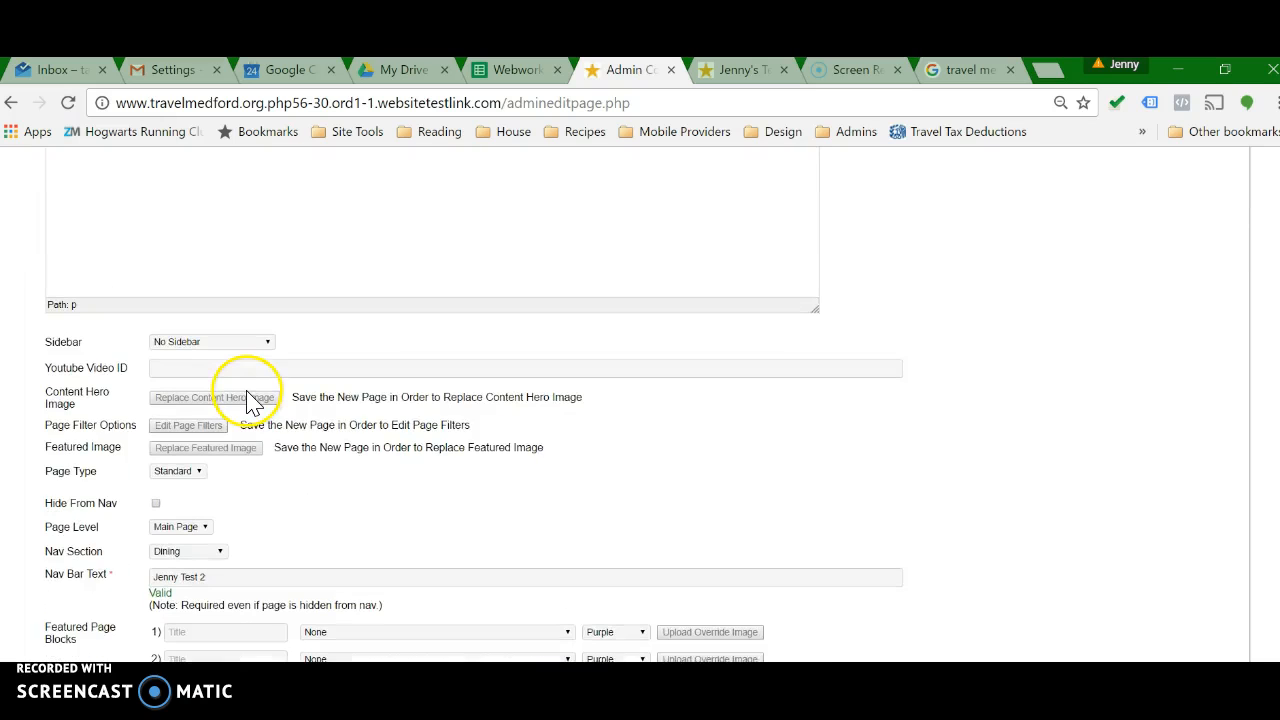
{"action": "scroll", "coordinate": [251, 399], "scroll_direction": "down", "scroll_amount": 1}
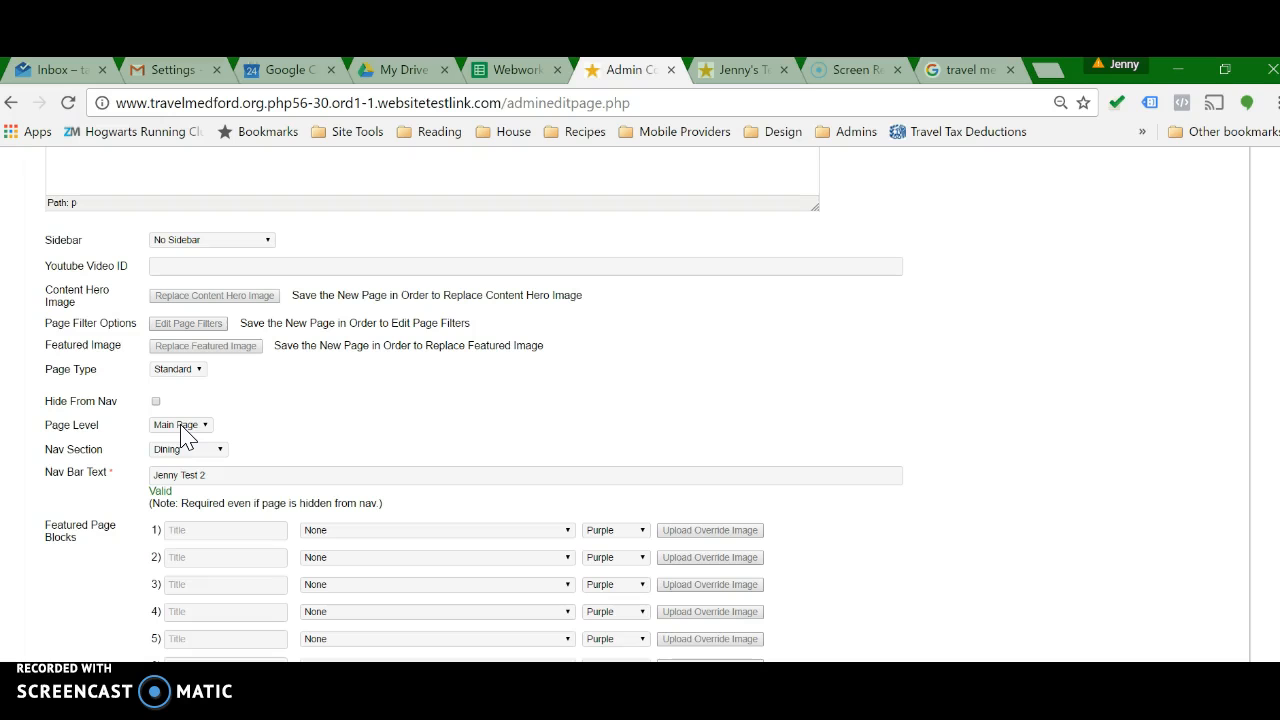
- Examine the main navigation at the top of the author's existing test page and return to the new page's form
{"action": "left_click", "coordinate": [750, 68]}
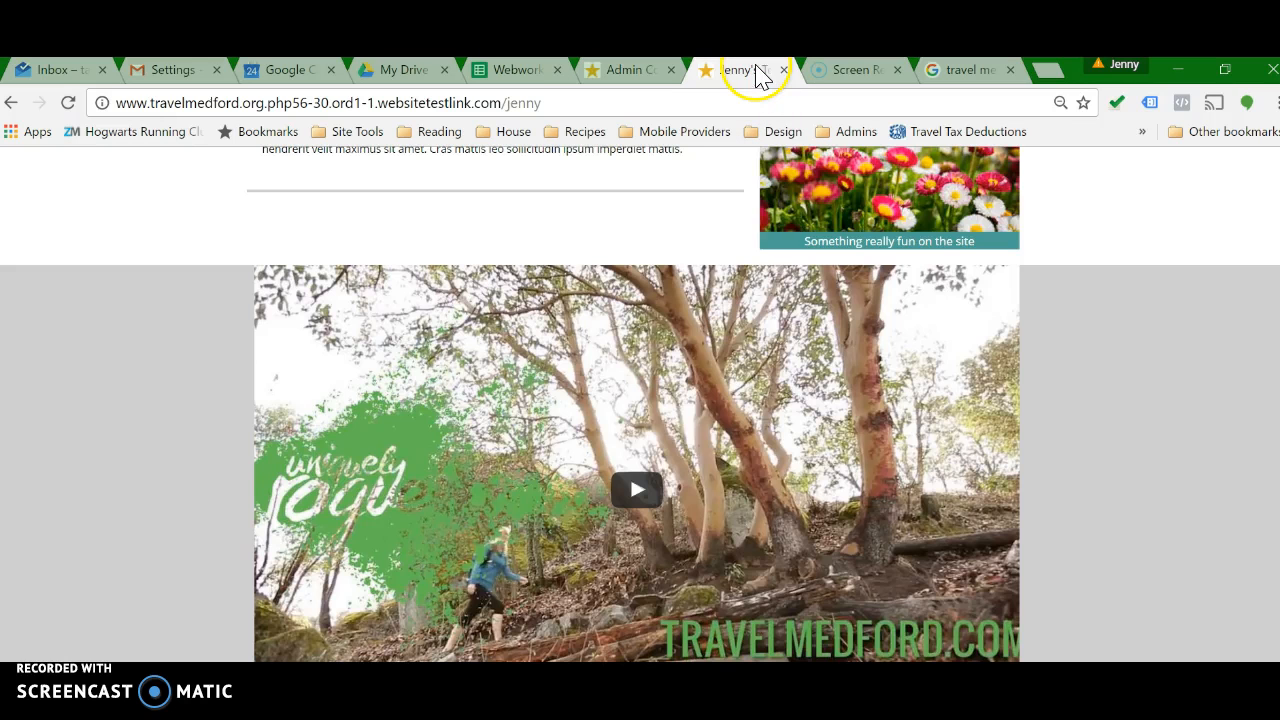
{"action": "scroll", "coordinate": [810, 385], "scroll_direction": "up", "scroll_amount": 10}
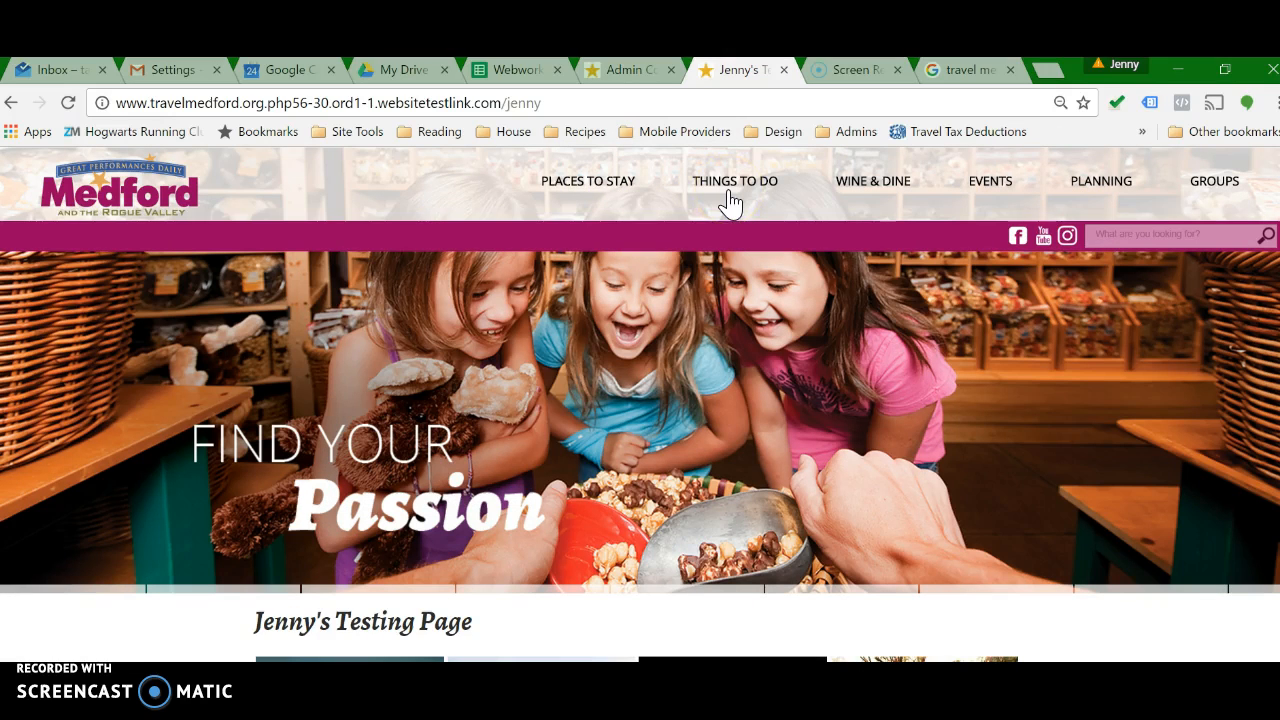
{"action": "left_click", "coordinate": [632, 80]}
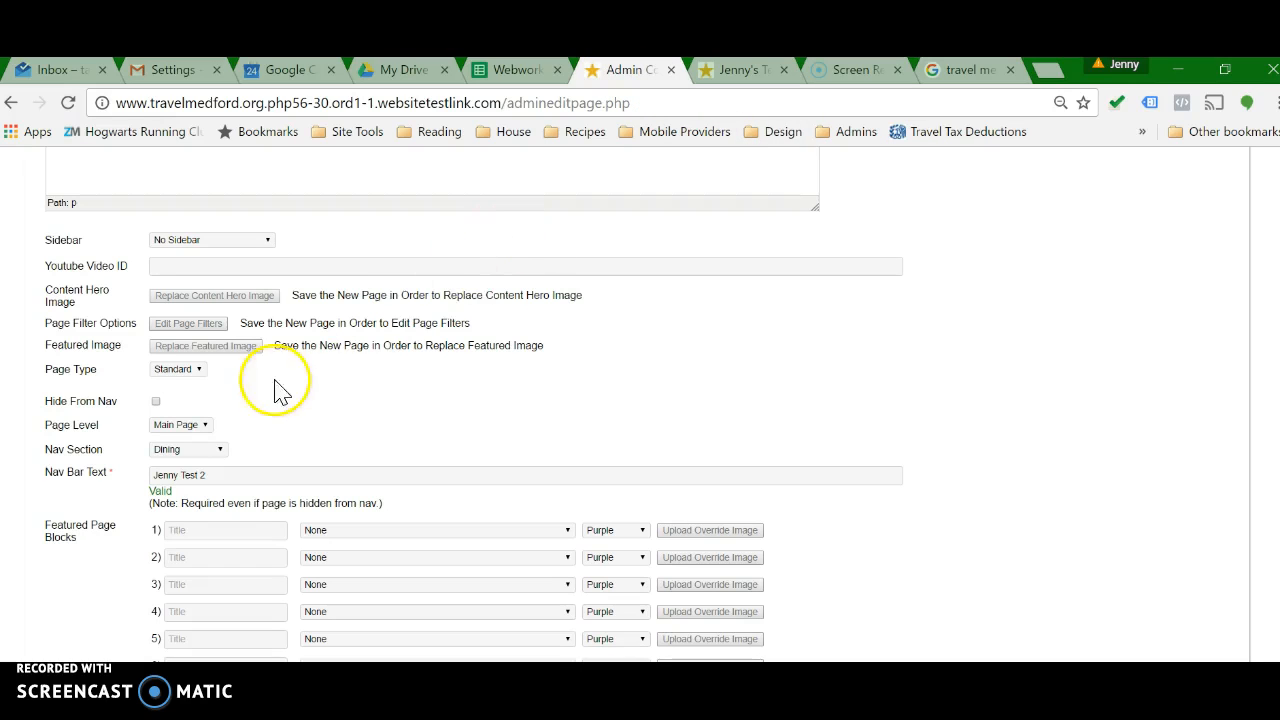
- Try the Sub Page level, review the available parent pages, and set Page Level back to Main Page
{"action": "left_click", "coordinate": [198, 425]}
{"action": "left_click", "coordinate": [195, 451]}
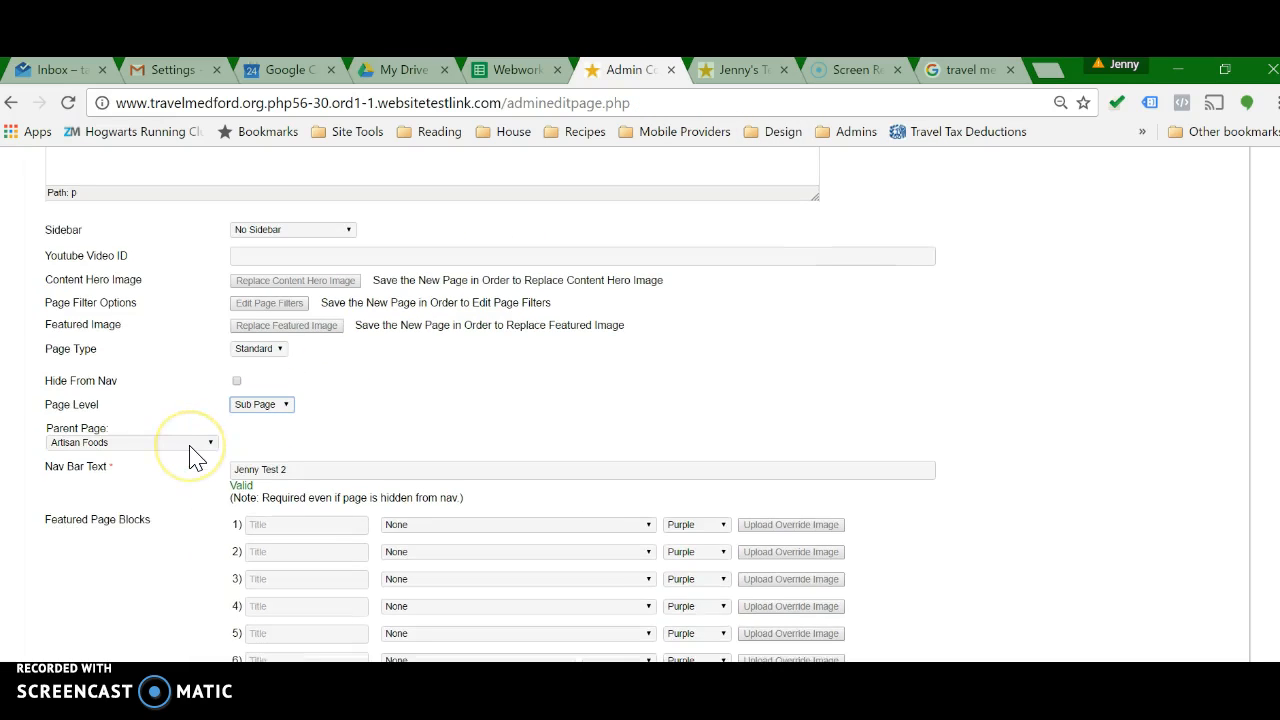
{"action": "left_click", "coordinate": [190, 445]}
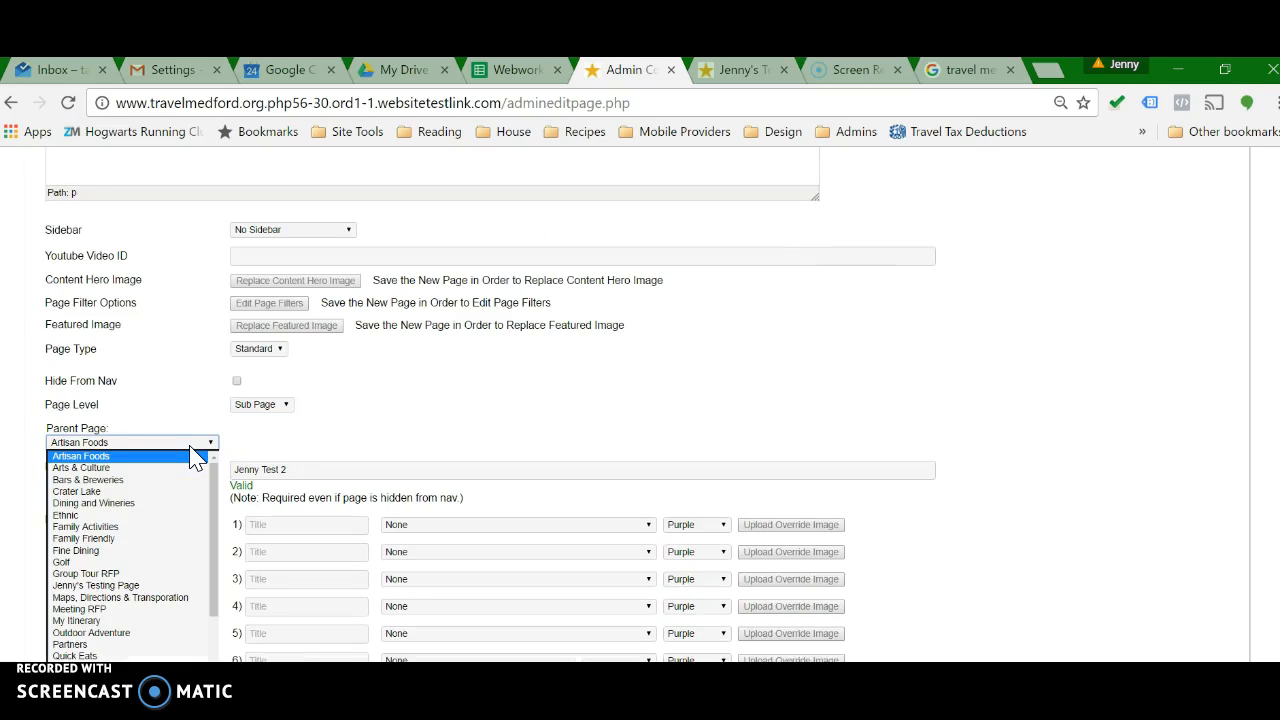
{"action": "left_click", "coordinate": [209, 444]}
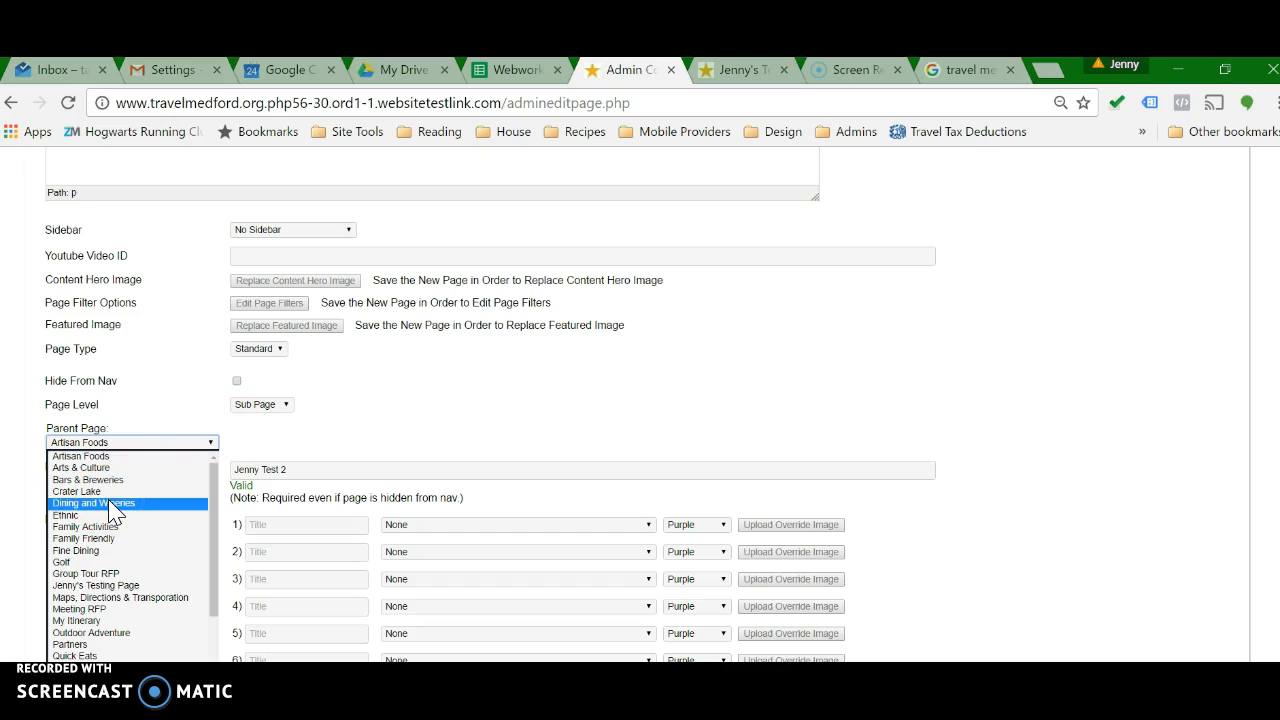
{"action": "scroll", "coordinate": [113, 512], "scroll_direction": "down", "scroll_amount": 3}
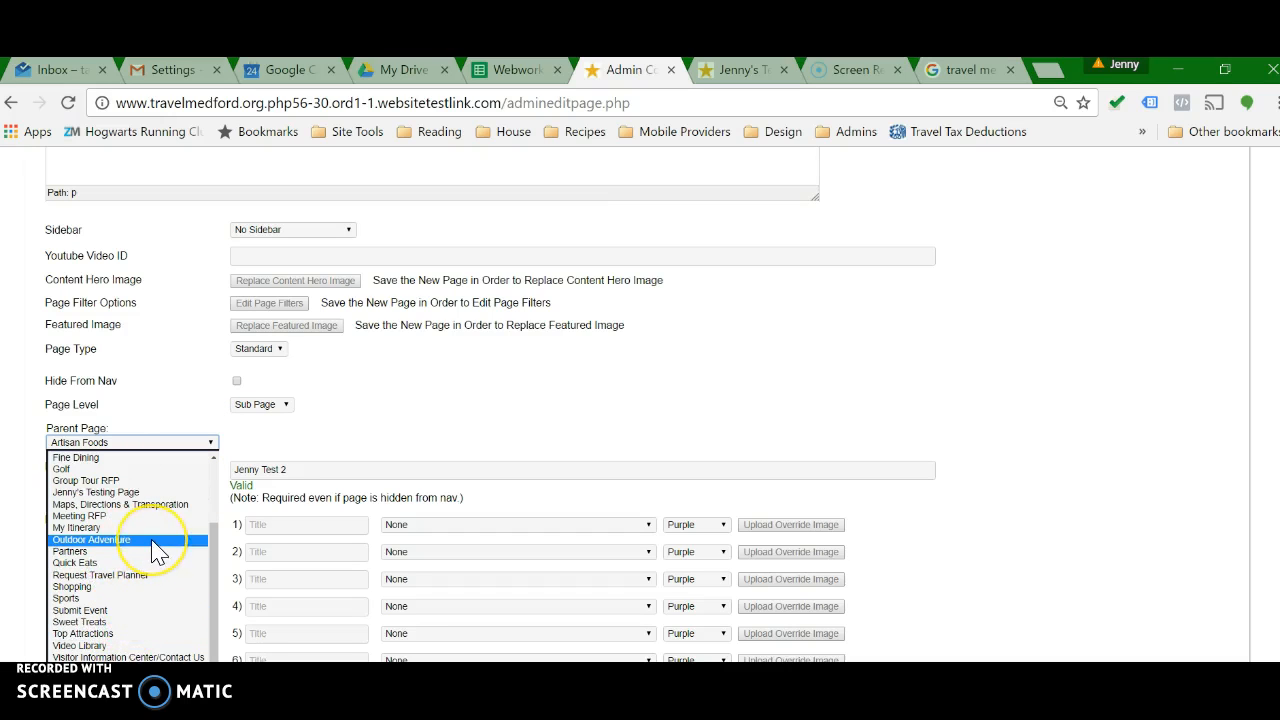
{"action": "left_click", "coordinate": [262, 405]}
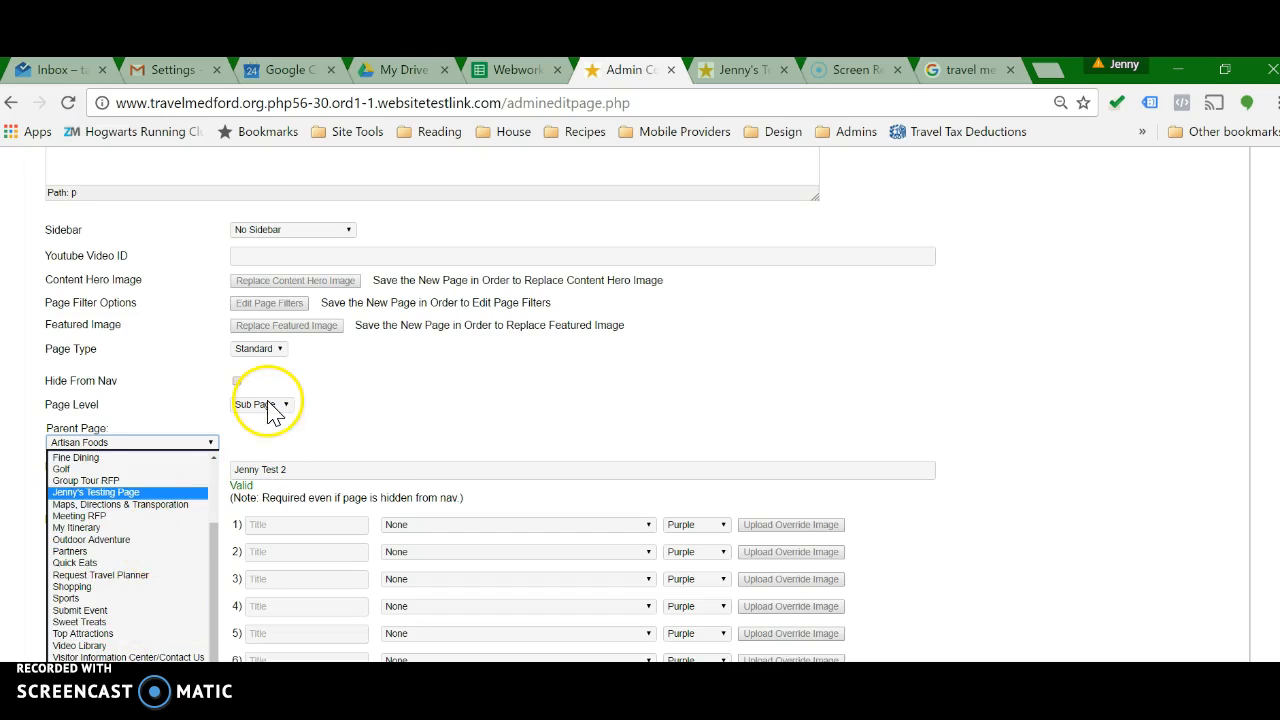
{"action": "left_click", "coordinate": [265, 420]}
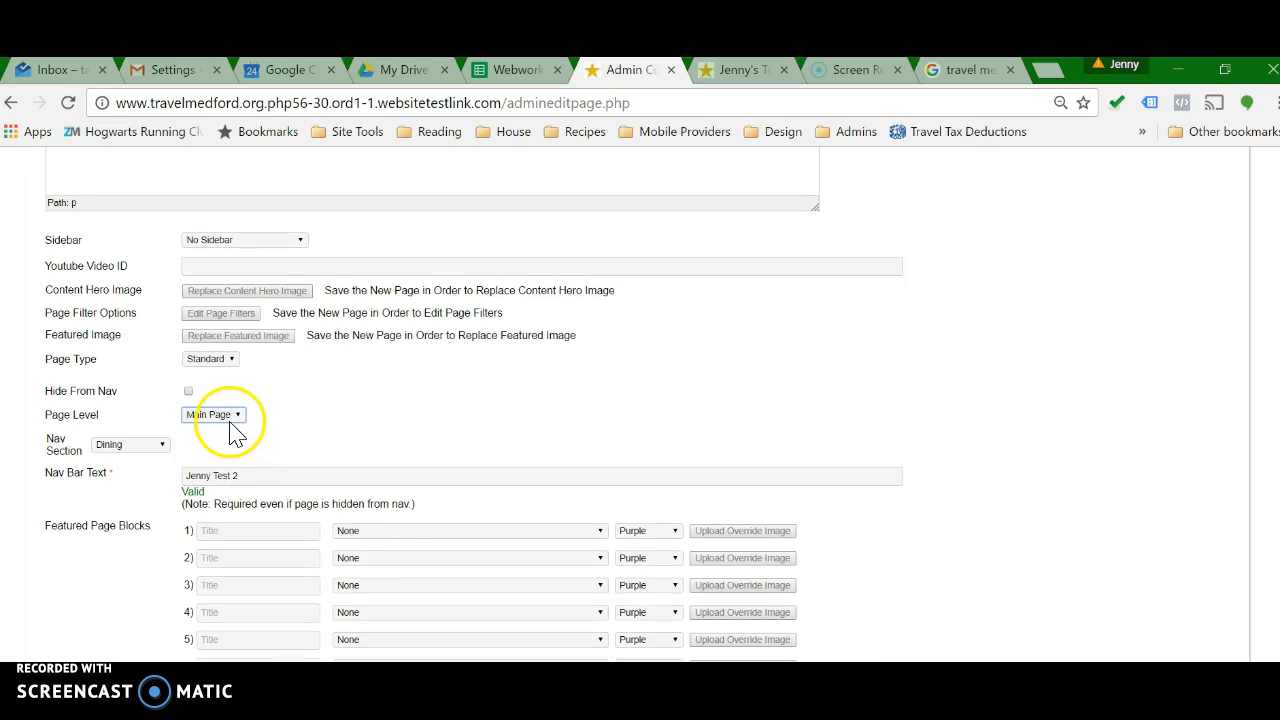
- Enable Hide From Nav for the new page and save it
{"action": "left_click", "coordinate": [188, 392]}
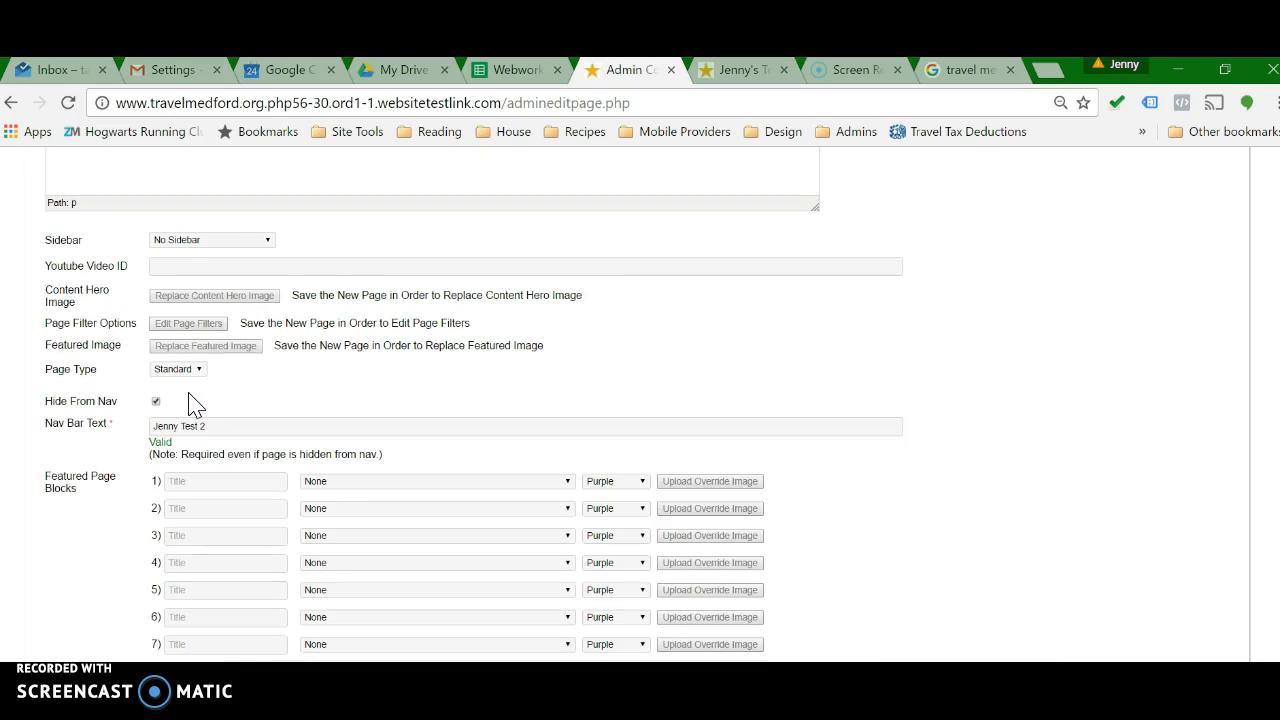
{"action": "left_click", "coordinate": [295, 438]}
{"action": "scroll", "coordinate": [298, 452], "scroll_direction": "down", "scroll_amount": 6}
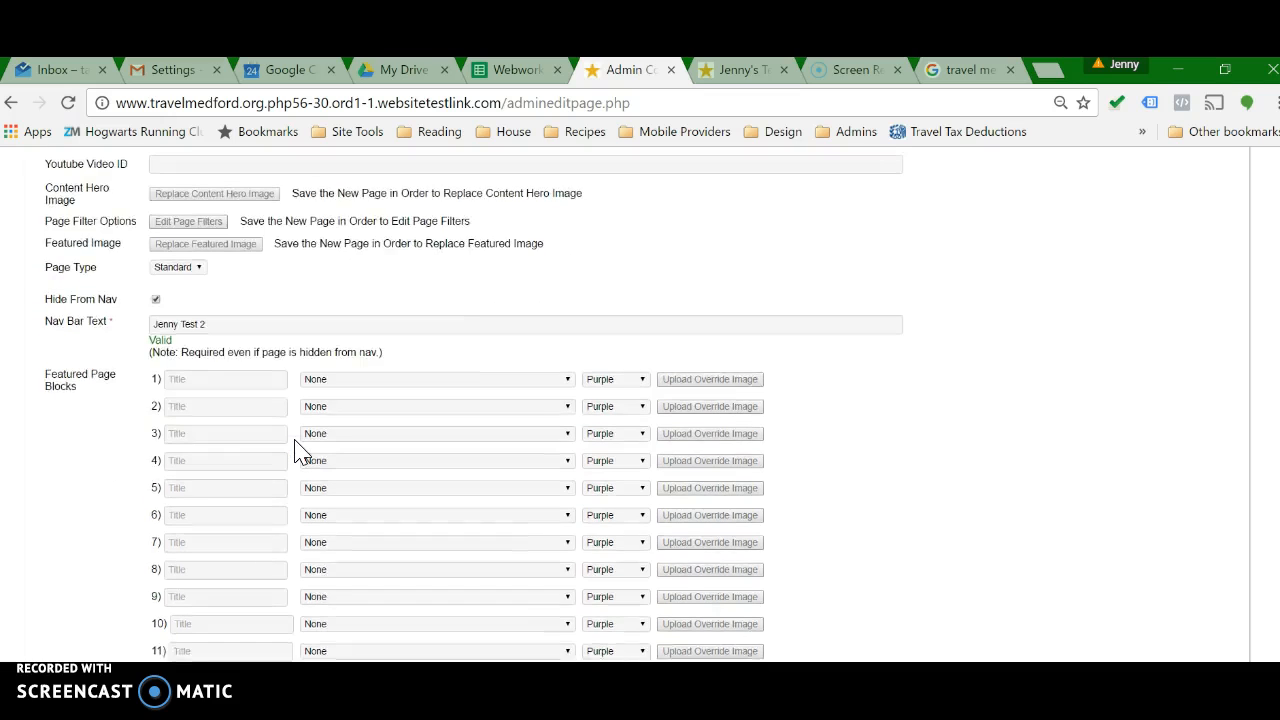
{"action": "left_click", "coordinate": [258, 550]}
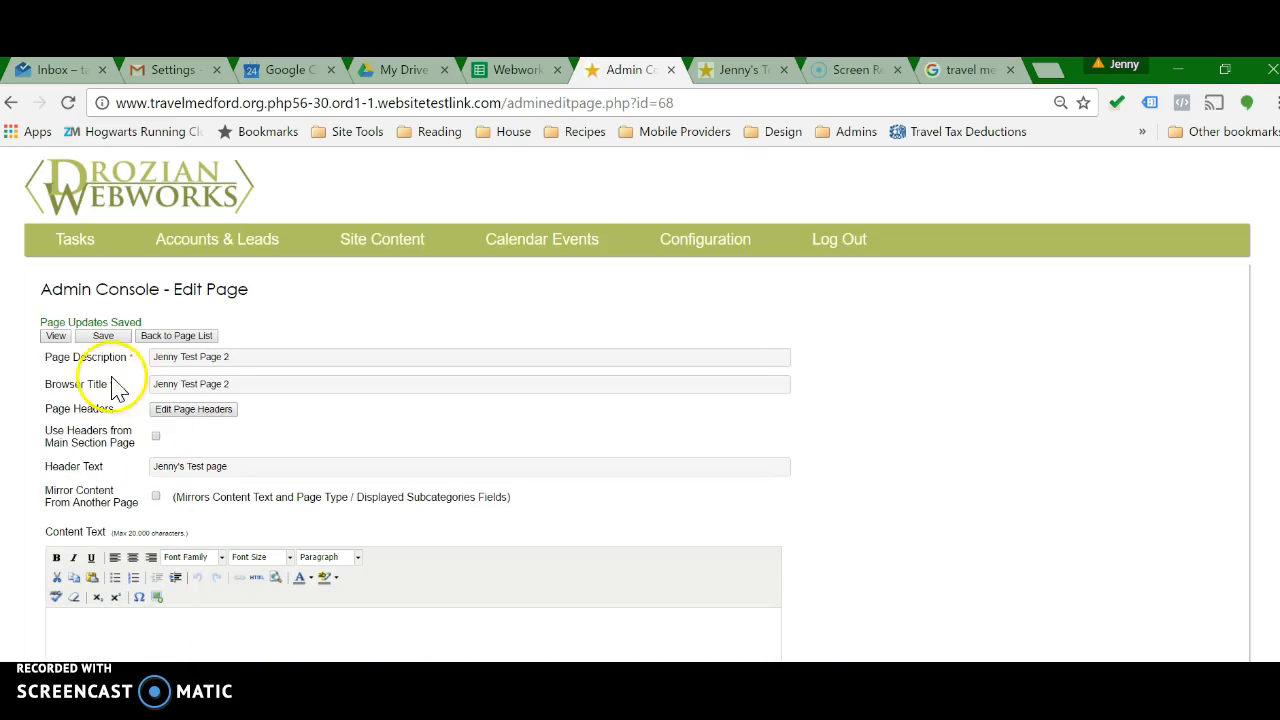
- Return to the page list and examine how sections, main level pages and sub pages are organized, down to the Hidden Pages list
{"action": "left_click", "coordinate": [205, 338]}
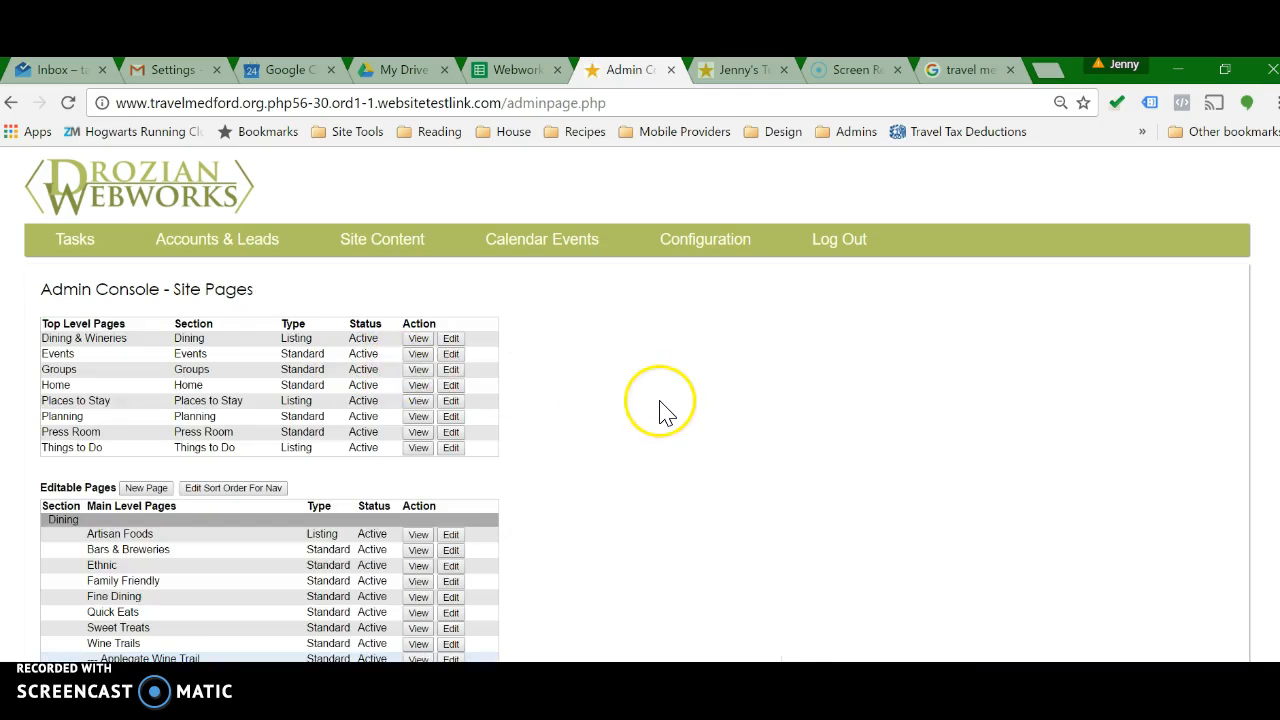
{"action": "scroll", "coordinate": [657, 414], "scroll_direction": "down", "scroll_amount": 3}
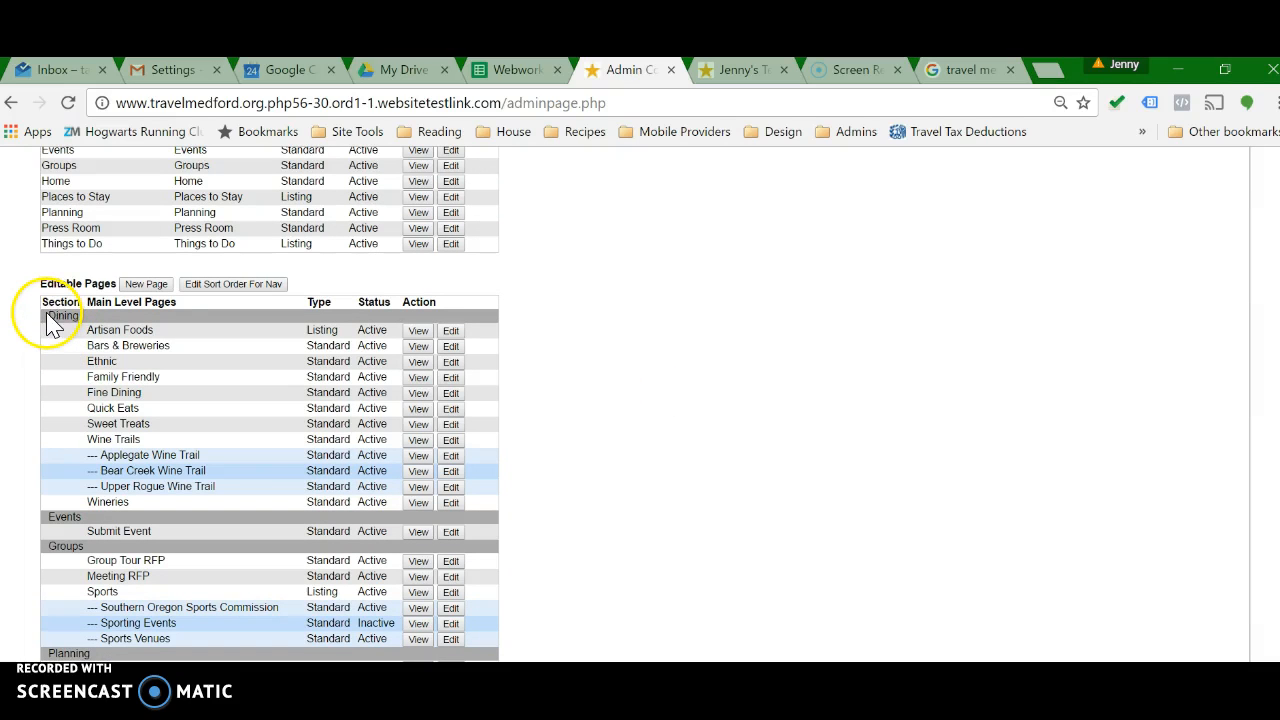
{"action": "left_click_drag", "start_coordinate": [34, 315], "coordinate": [88, 312]}
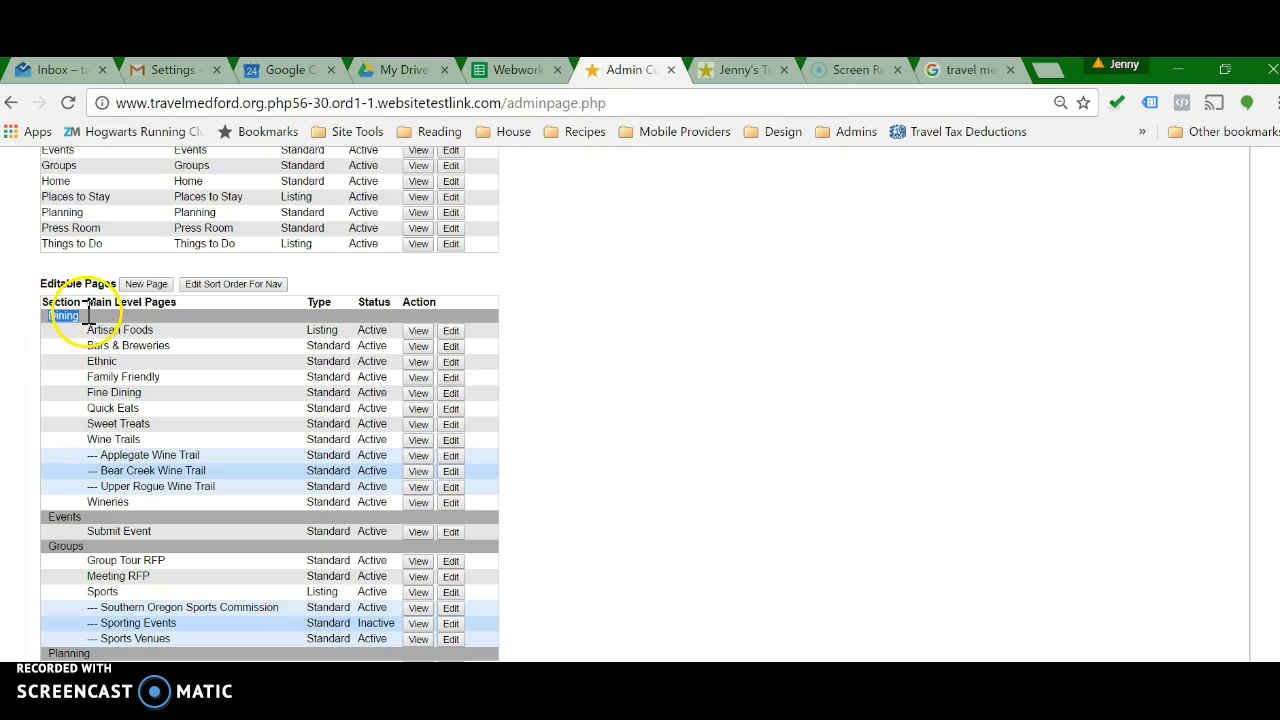
{"action": "left_click_drag", "start_coordinate": [88, 328], "coordinate": [150, 440]}
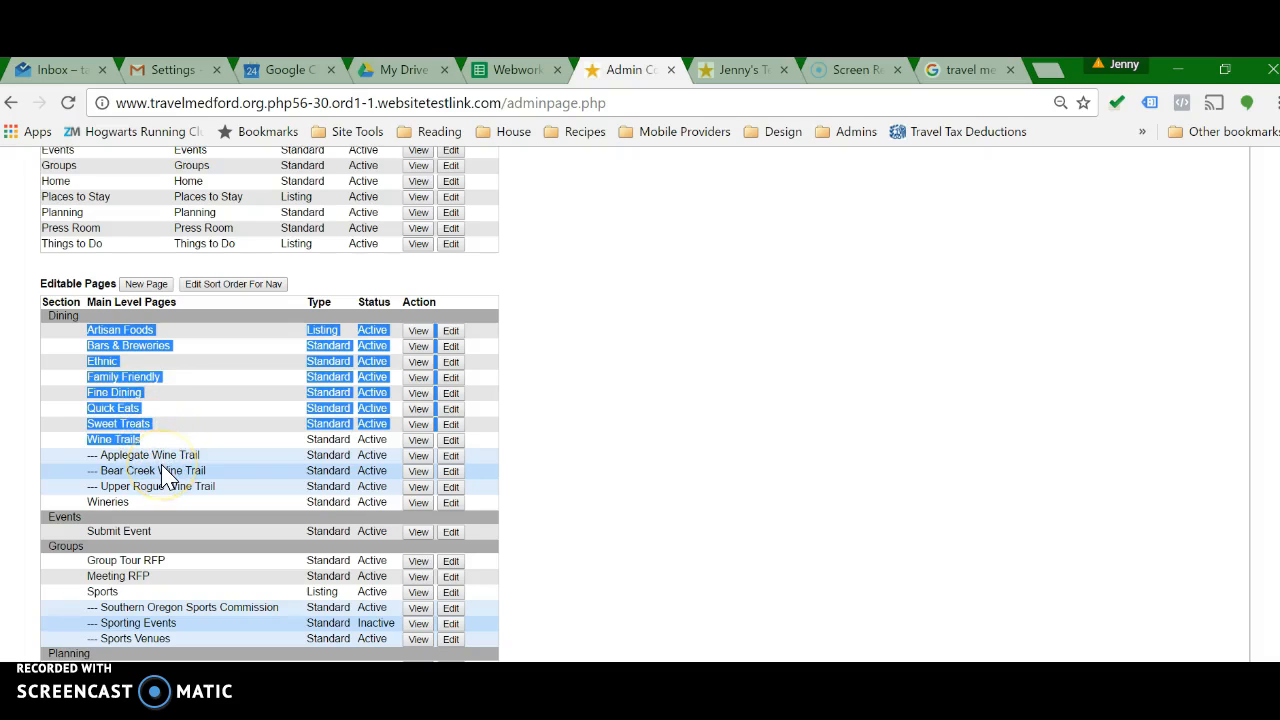
{"action": "left_click", "coordinate": [100, 449]}
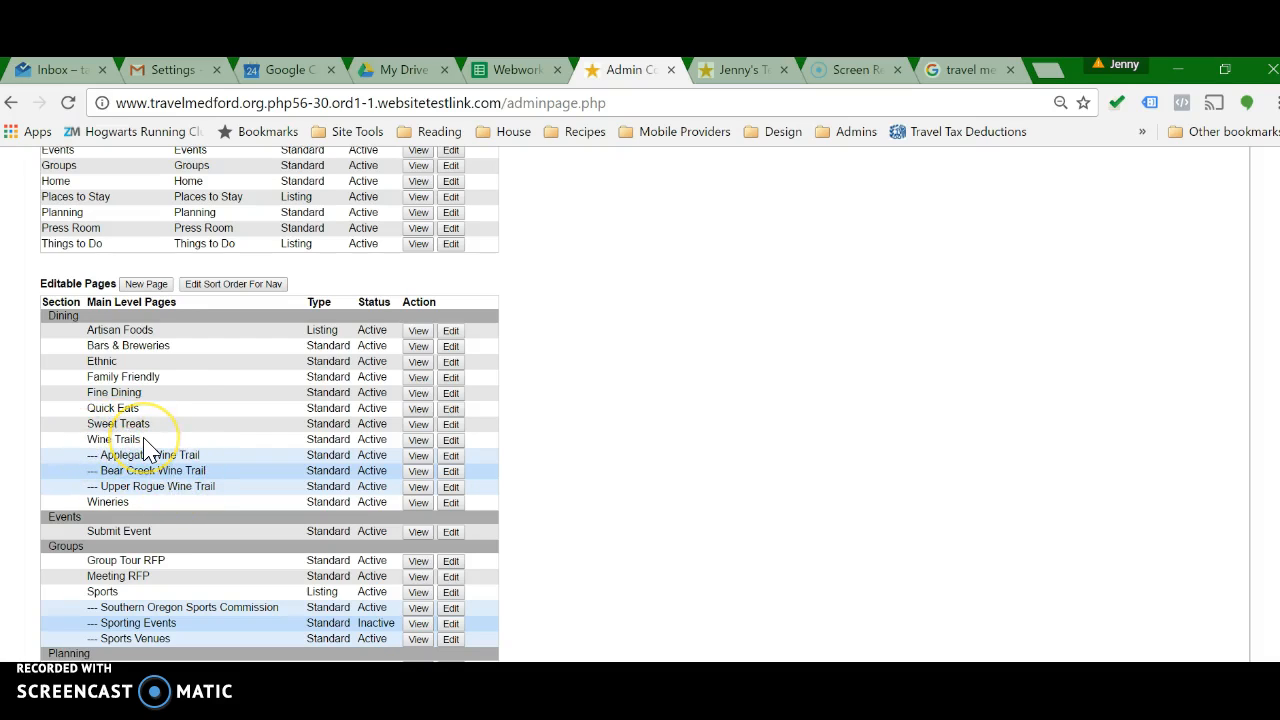
{"action": "left_click", "coordinate": [95, 460]}
{"action": "scroll", "coordinate": [200, 462], "scroll_direction": "down", "scroll_amount": 4}
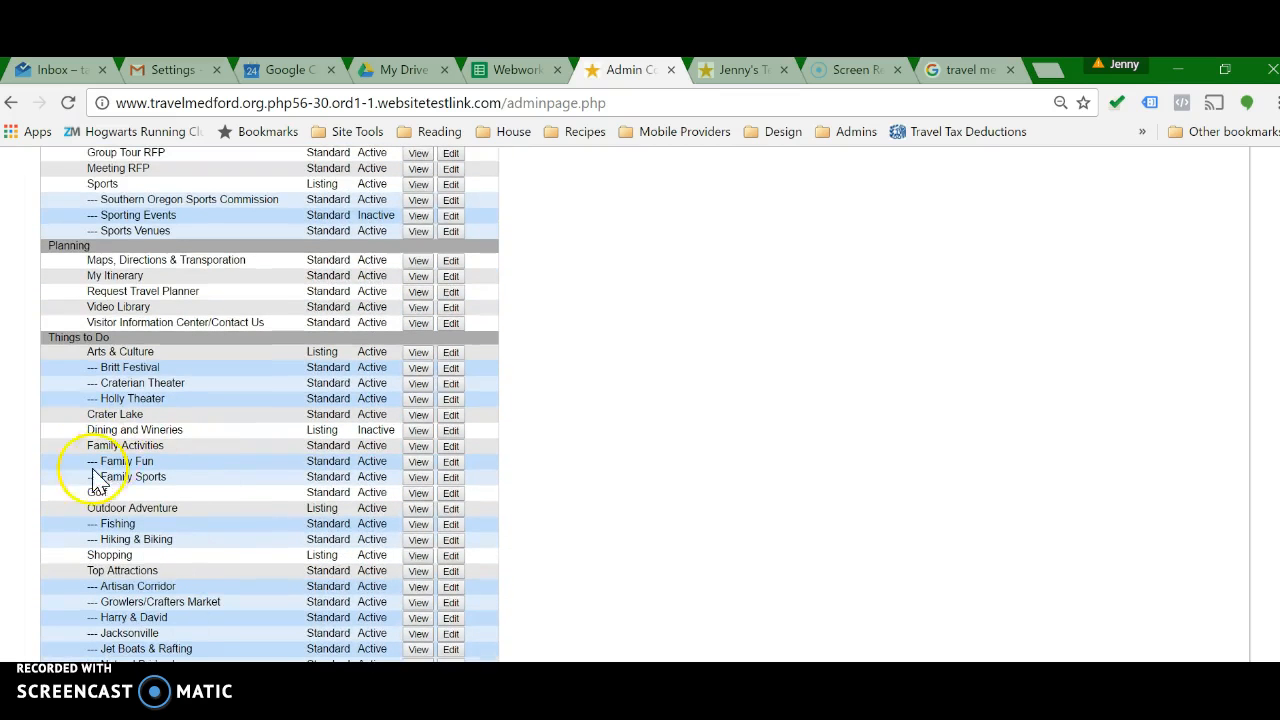
{"action": "scroll", "coordinate": [200, 470], "scroll_direction": "up", "scroll_amount": 1}
{"action": "scroll", "coordinate": [200, 470], "scroll_direction": "down", "scroll_amount": 2}
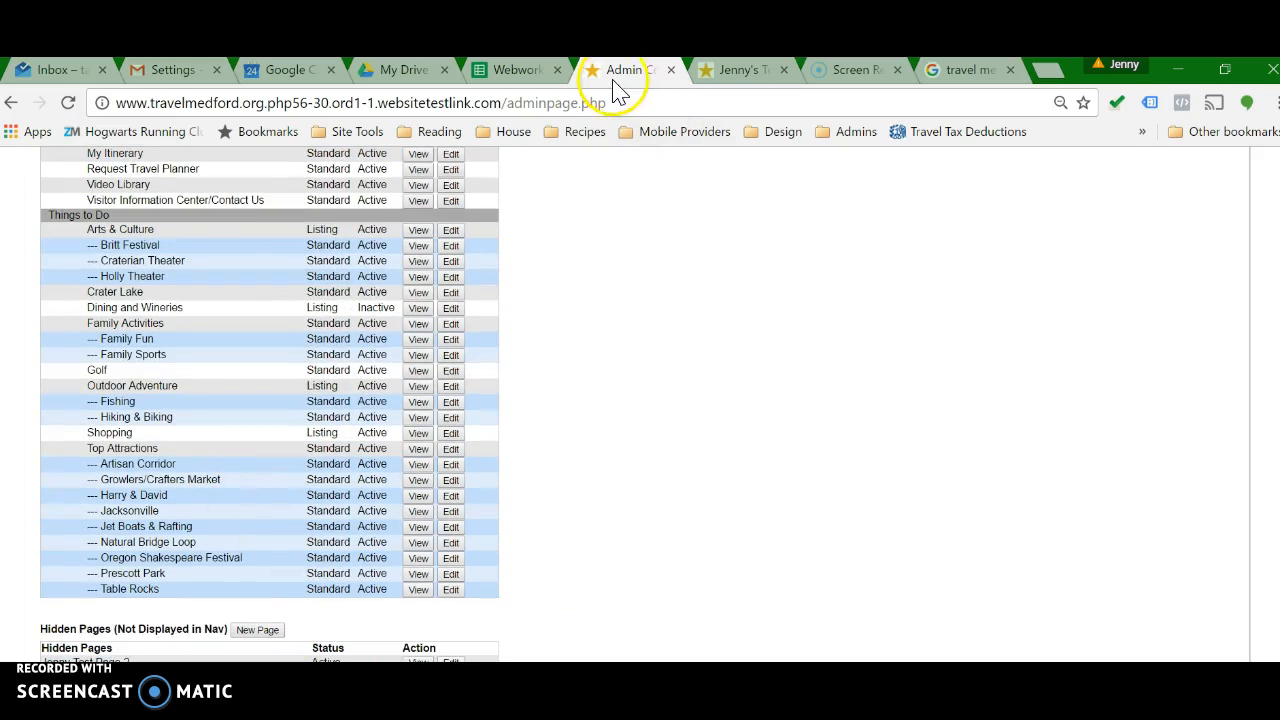
- Reopen the new test page from the Hidden Pages list for editing and go to its image and page type settings
{"action": "mouse_move", "coordinate": [624, 76]}
{"action": "left_mouse_down"}
{"action": "mouse_move", "coordinate": [630, 46]}
{"action": "mouse_move", "coordinate": [627, 58]}
{"action": "left_mouse_up"}
{"action": "left_click", "coordinate": [458, 619]}
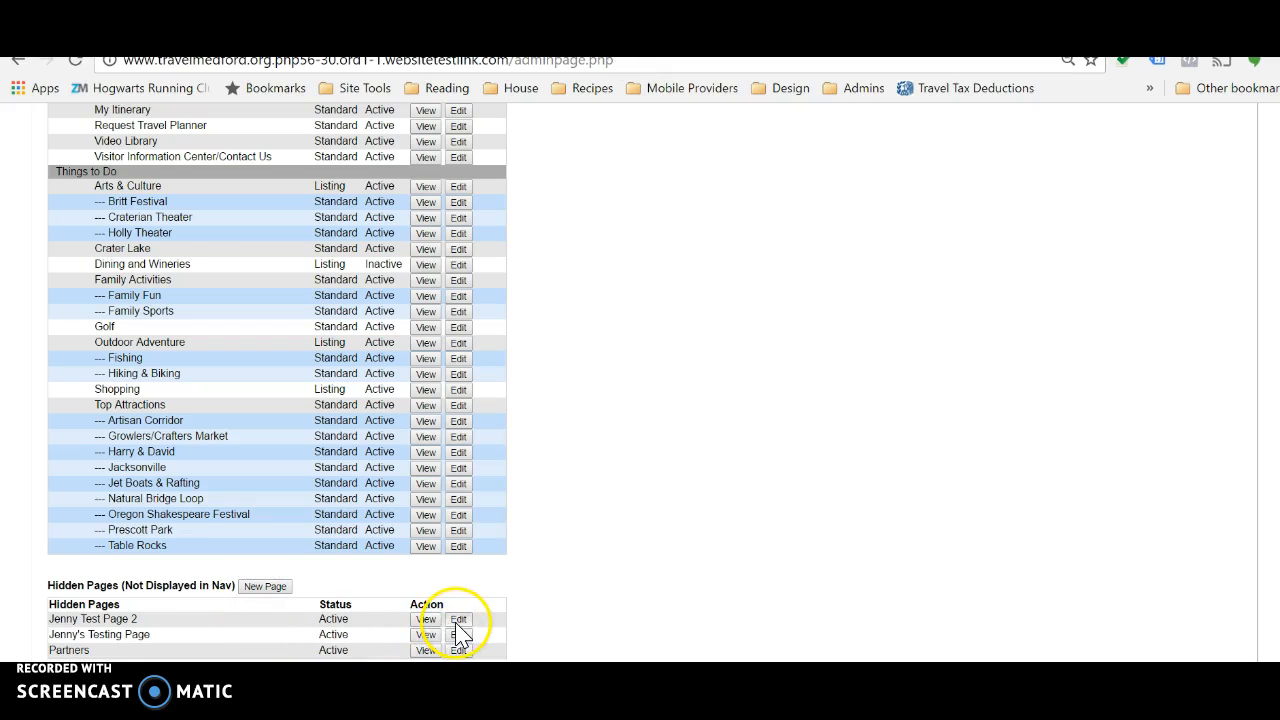
{"action": "scroll", "coordinate": [491, 420], "scroll_direction": "down", "scroll_amount": 10}
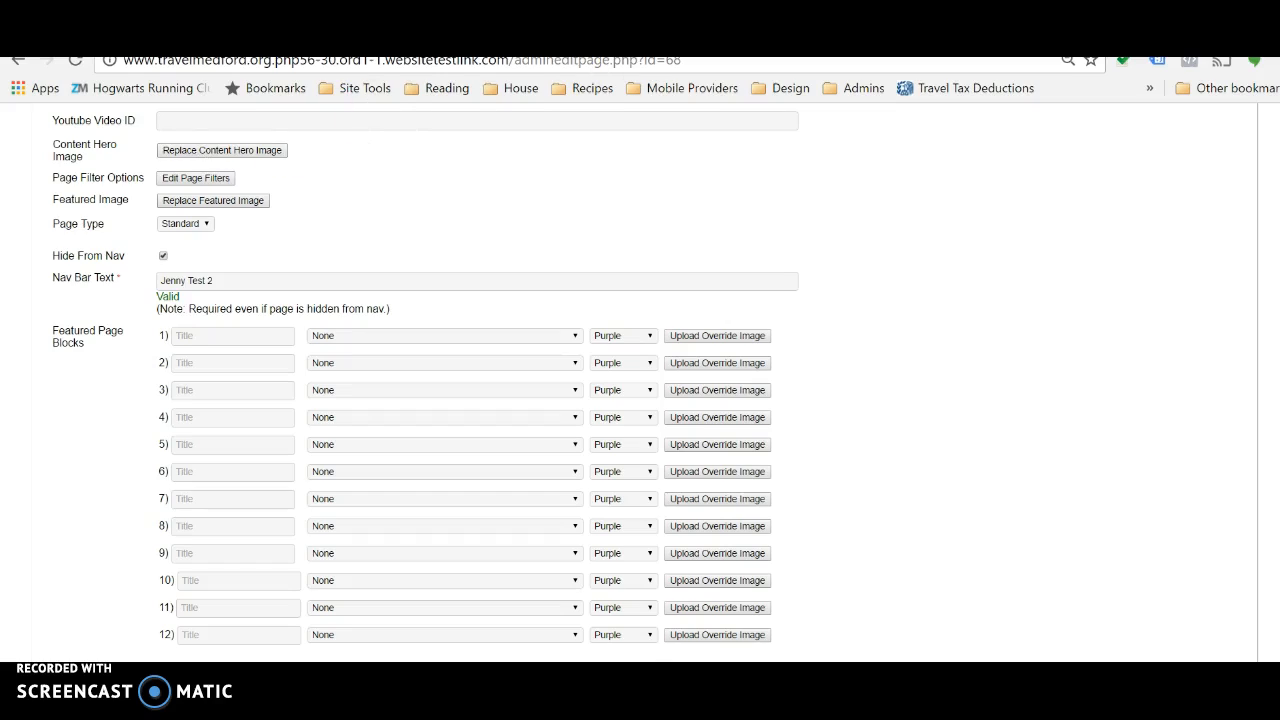
- Examine the large landscape image below the video on the author's existing test page and return to the edit form
{"action": "left_click", "coordinate": [610, 34]}
{"action": "scroll", "coordinate": [823, 363], "scroll_direction": "down", "scroll_amount": 12}
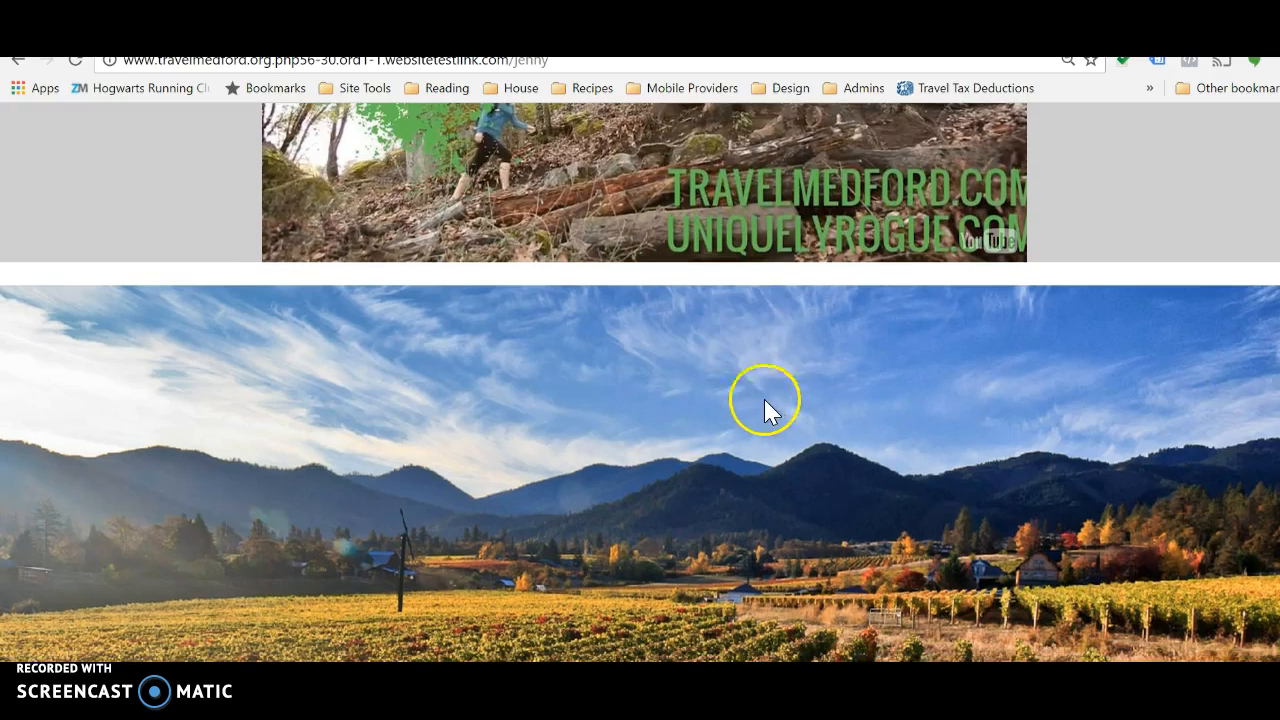
{"action": "scroll", "coordinate": [766, 405], "scroll_direction": "up", "scroll_amount": 2}
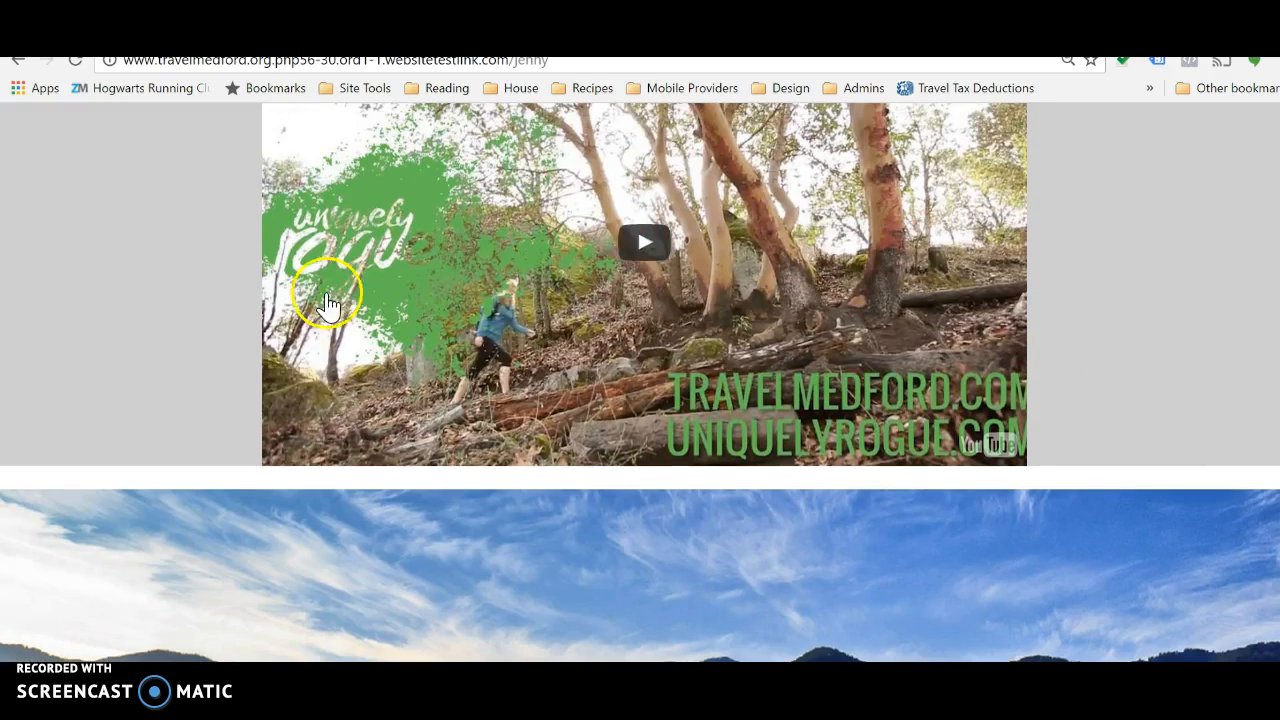
{"action": "scroll", "coordinate": [186, 371], "scroll_direction": "down", "scroll_amount": 3}
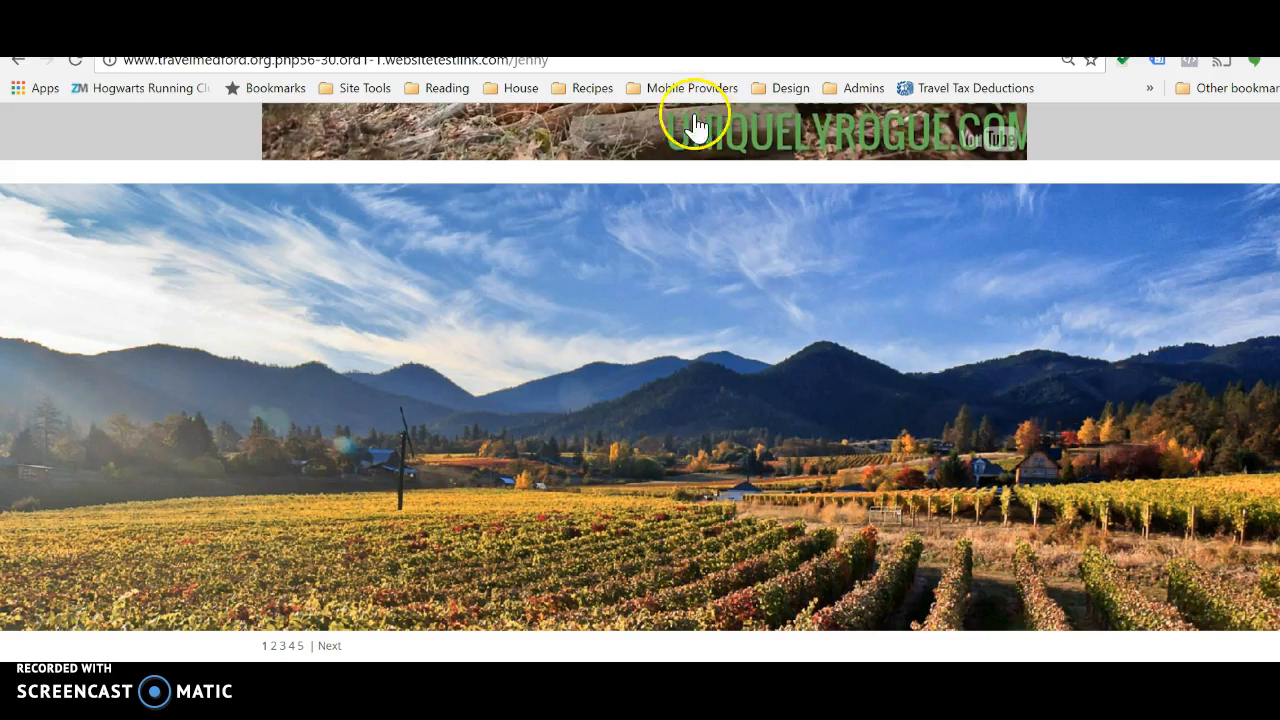
{"action": "left_click", "coordinate": [600, 36]}
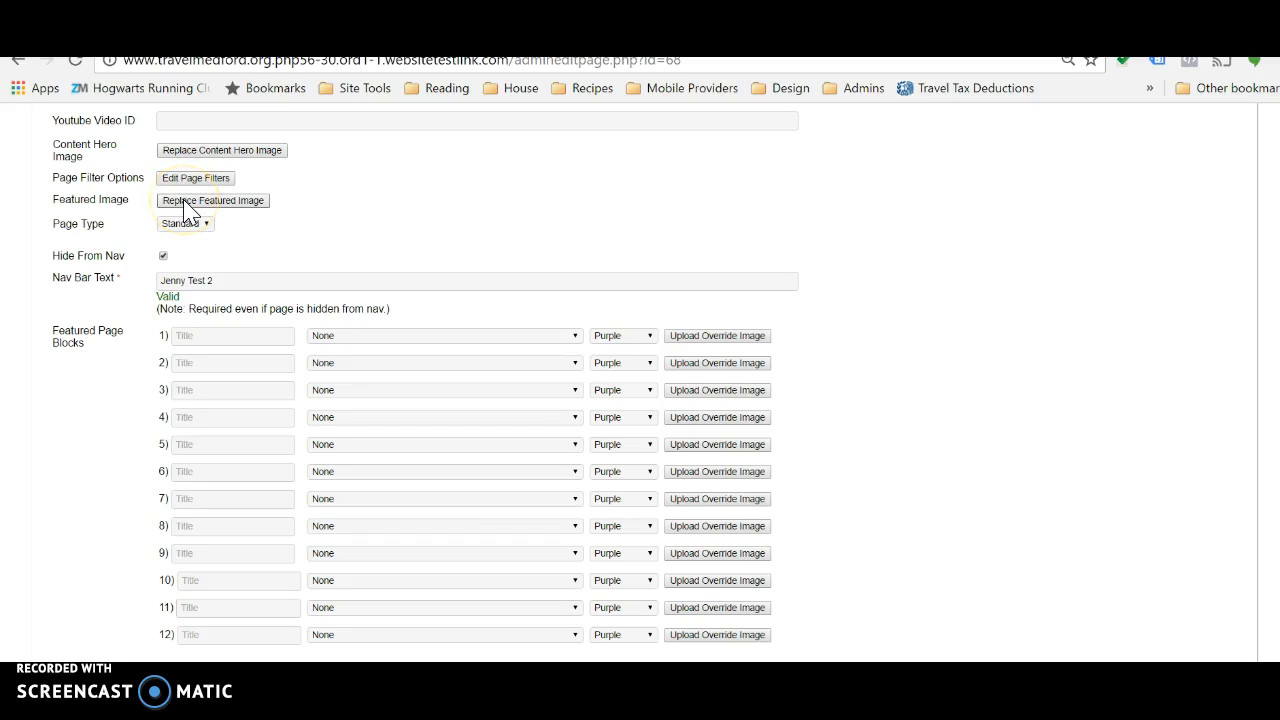
- Try the Listing page type, compare it with the live Places to Stay page, and set Page Type back to Standard
{"action": "left_click", "coordinate": [190, 224]}
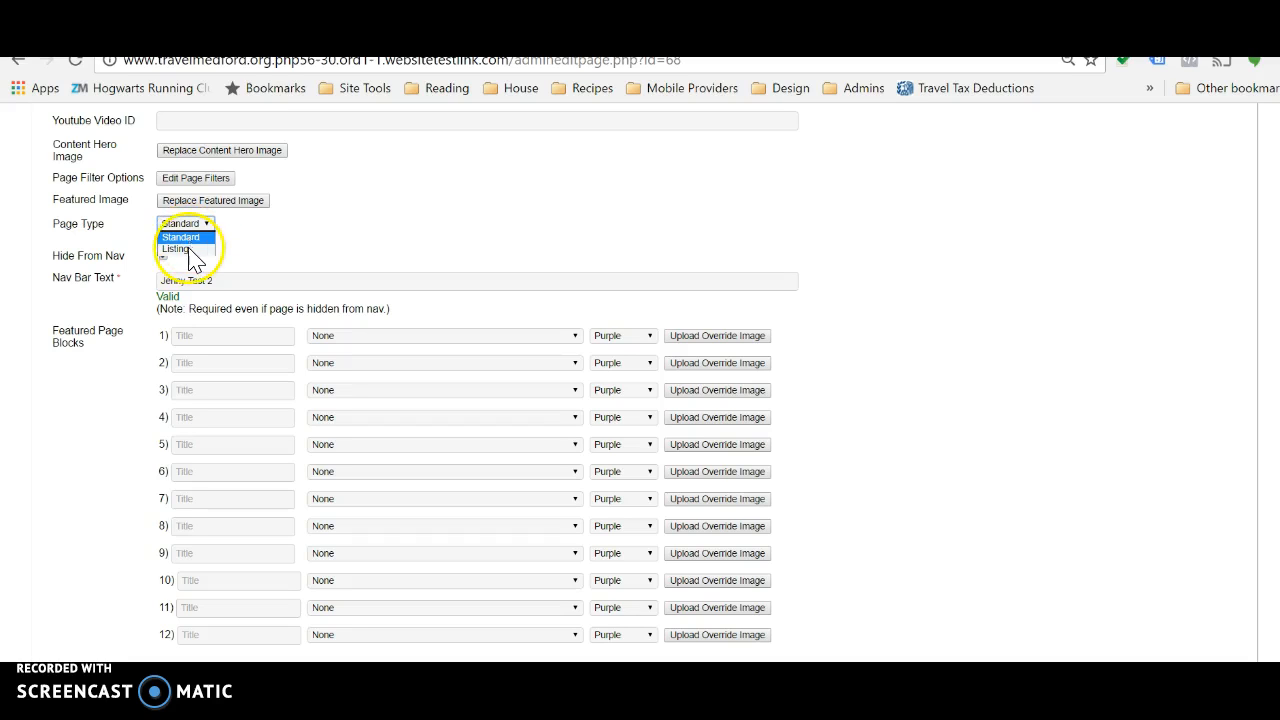
{"action": "left_click", "coordinate": [194, 250]}
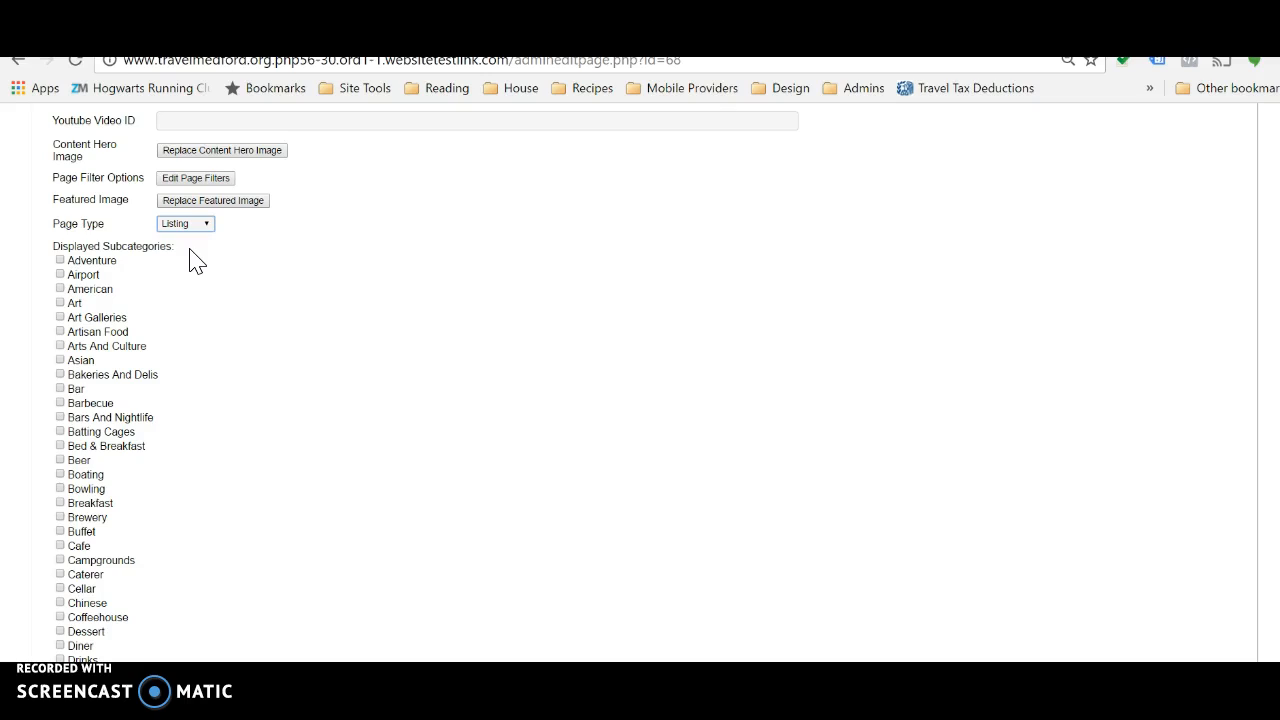
{"action": "left_click", "coordinate": [565, 35]}
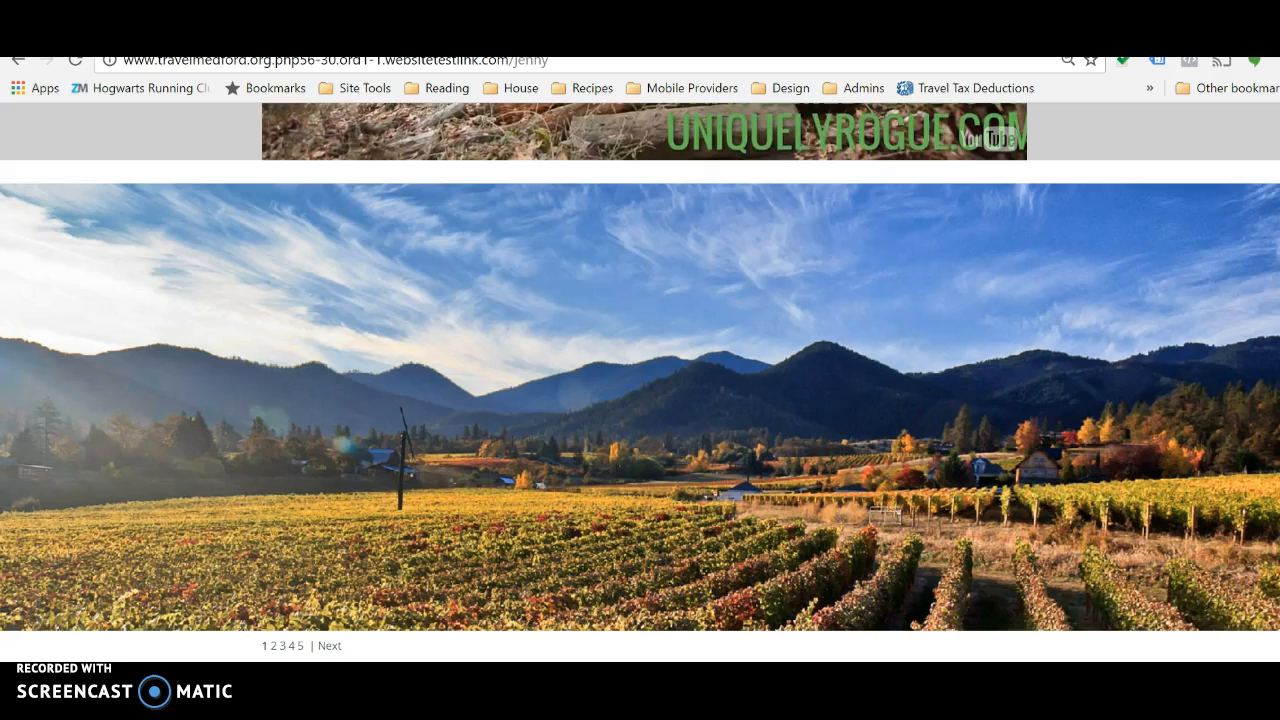
{"action": "scroll", "coordinate": [844, 250], "scroll_direction": "up", "scroll_amount": 10}
{"action": "left_click", "coordinate": [598, 158]}
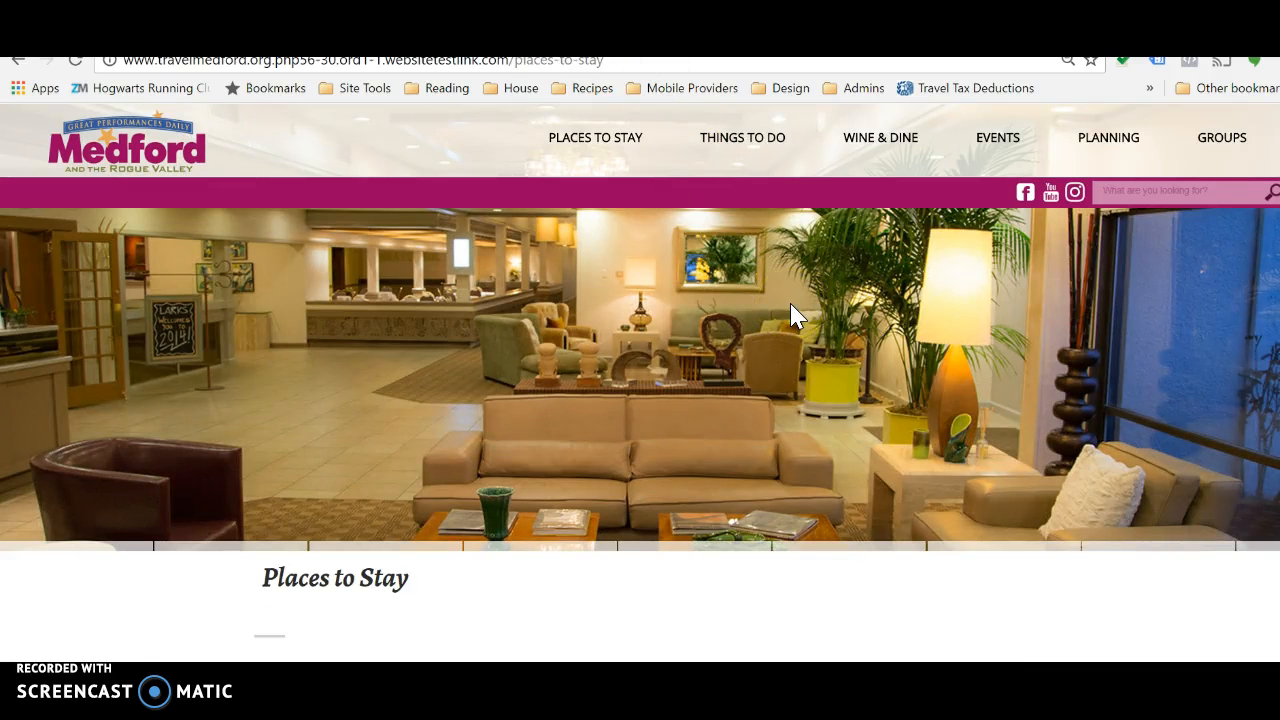
{"action": "scroll", "coordinate": [790, 313], "scroll_direction": "down", "scroll_amount": 2}
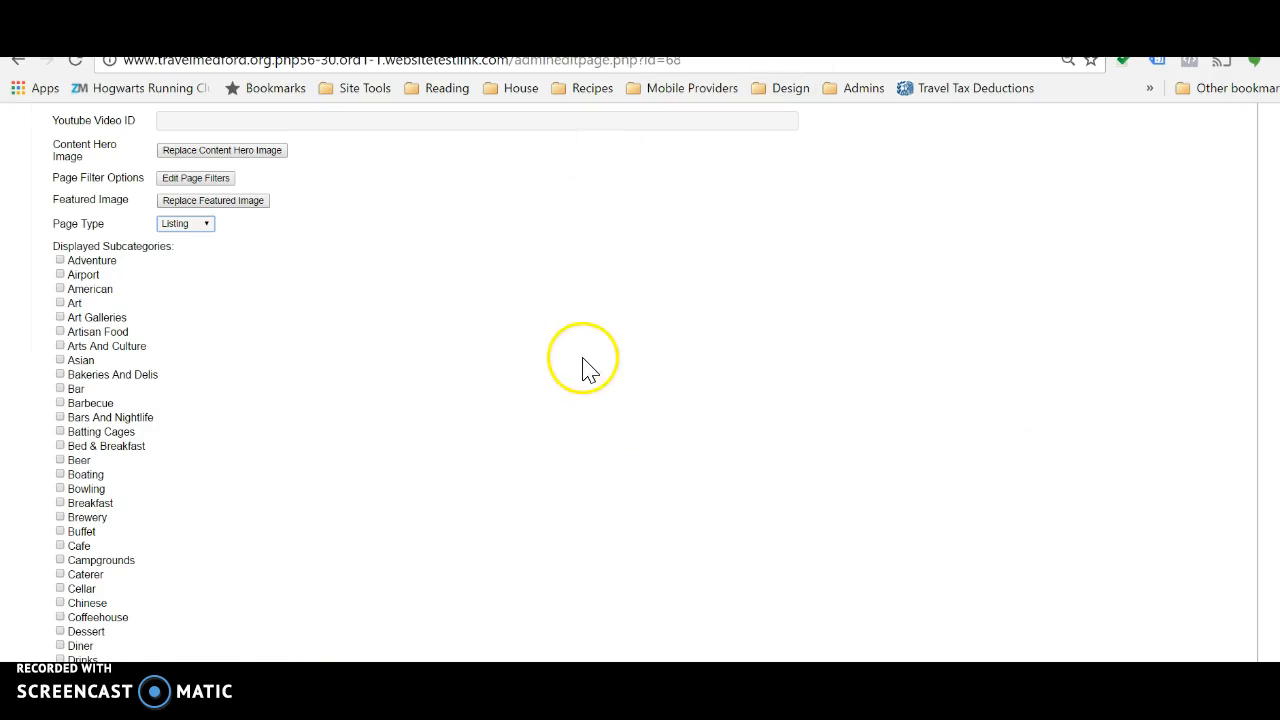
{"action": "left_click", "coordinate": [183, 224]}
{"action": "left_click", "coordinate": [180, 237]}
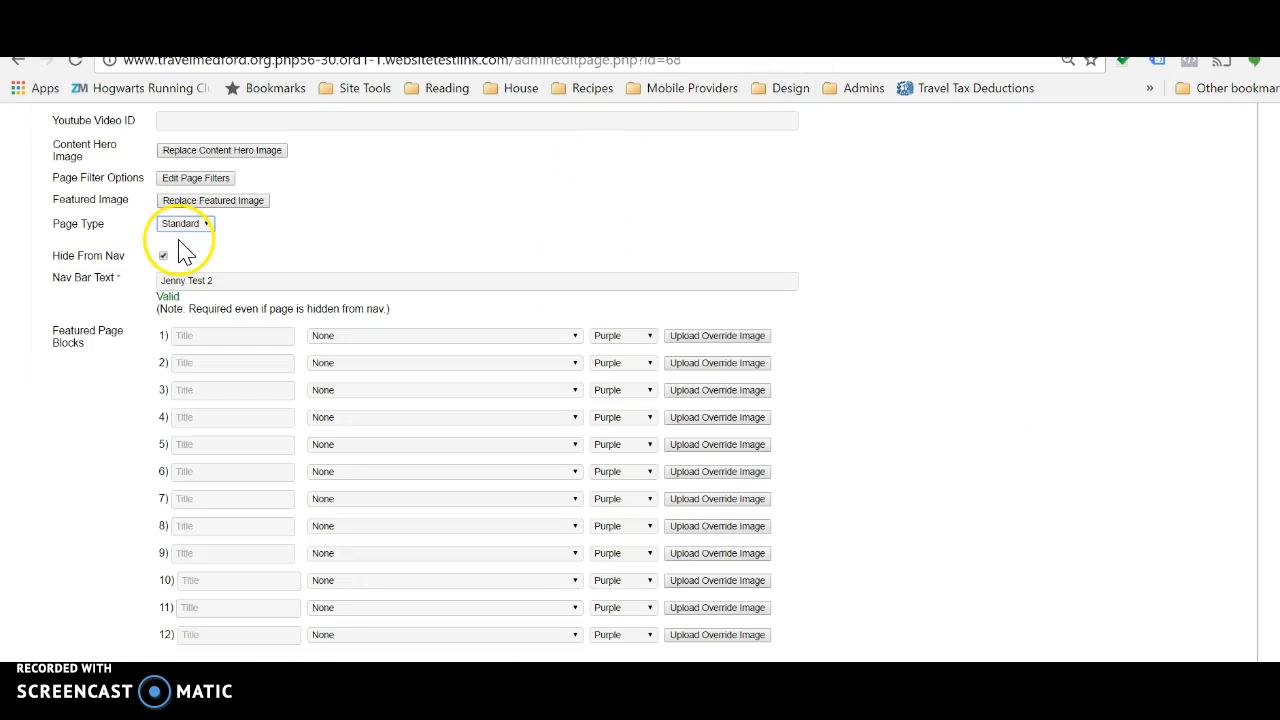
- Review the remaining fields from Featured Page Blocks to Display Events, keep the page's Status at Active, and save the page
{"action": "scroll", "coordinate": [340, 273], "scroll_direction": "down", "scroll_amount": 1}
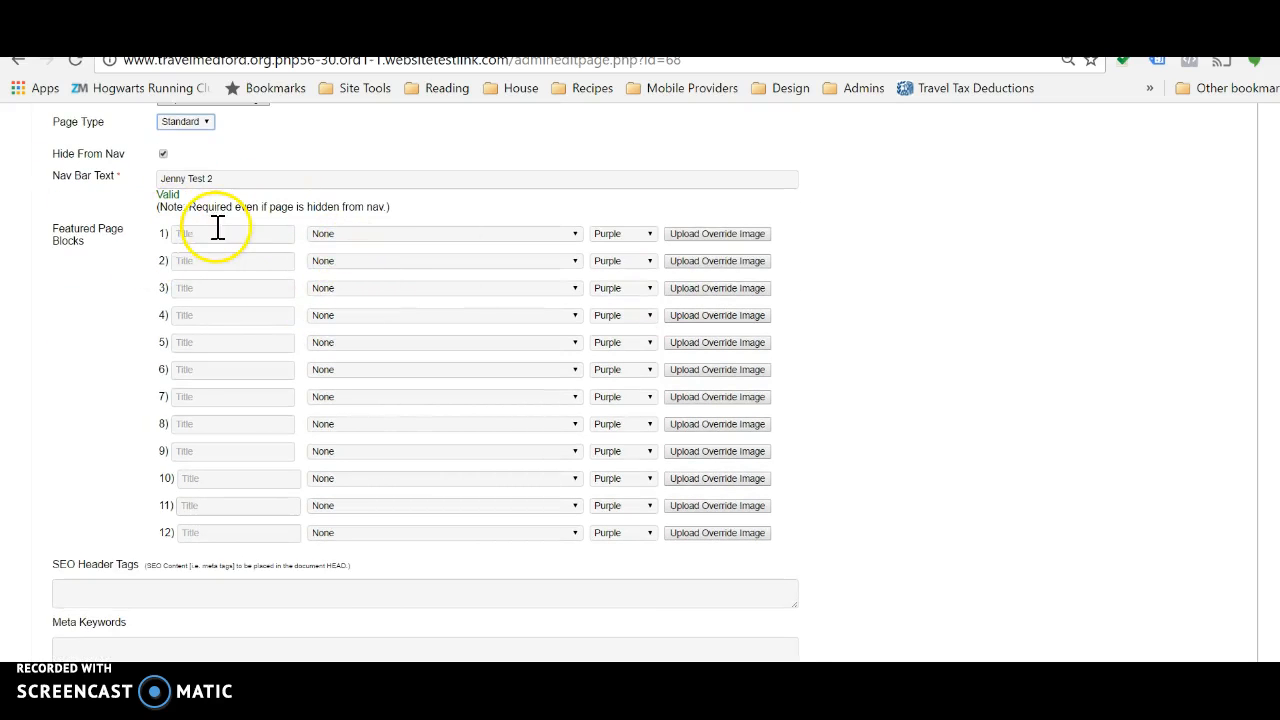
{"action": "scroll", "coordinate": [390, 505], "scroll_direction": "down", "scroll_amount": 3}
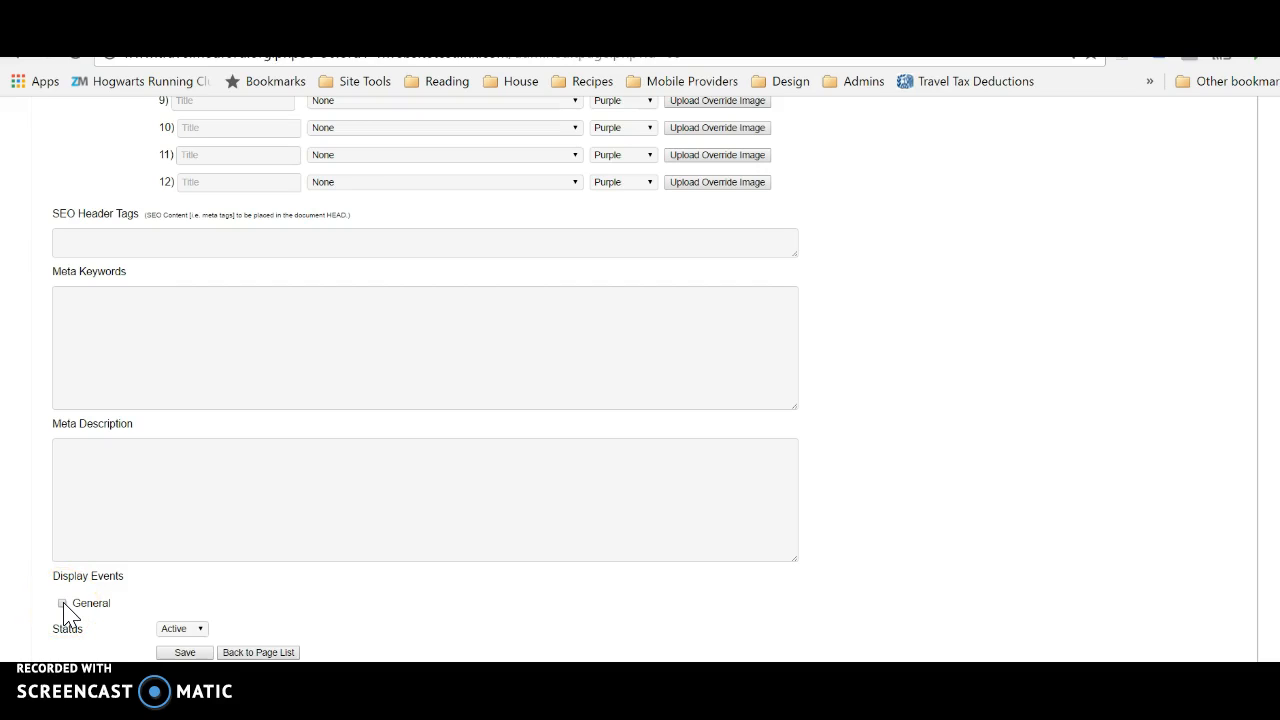
{"action": "left_click", "coordinate": [102, 590]}
{"action": "left_click", "coordinate": [178, 628]}
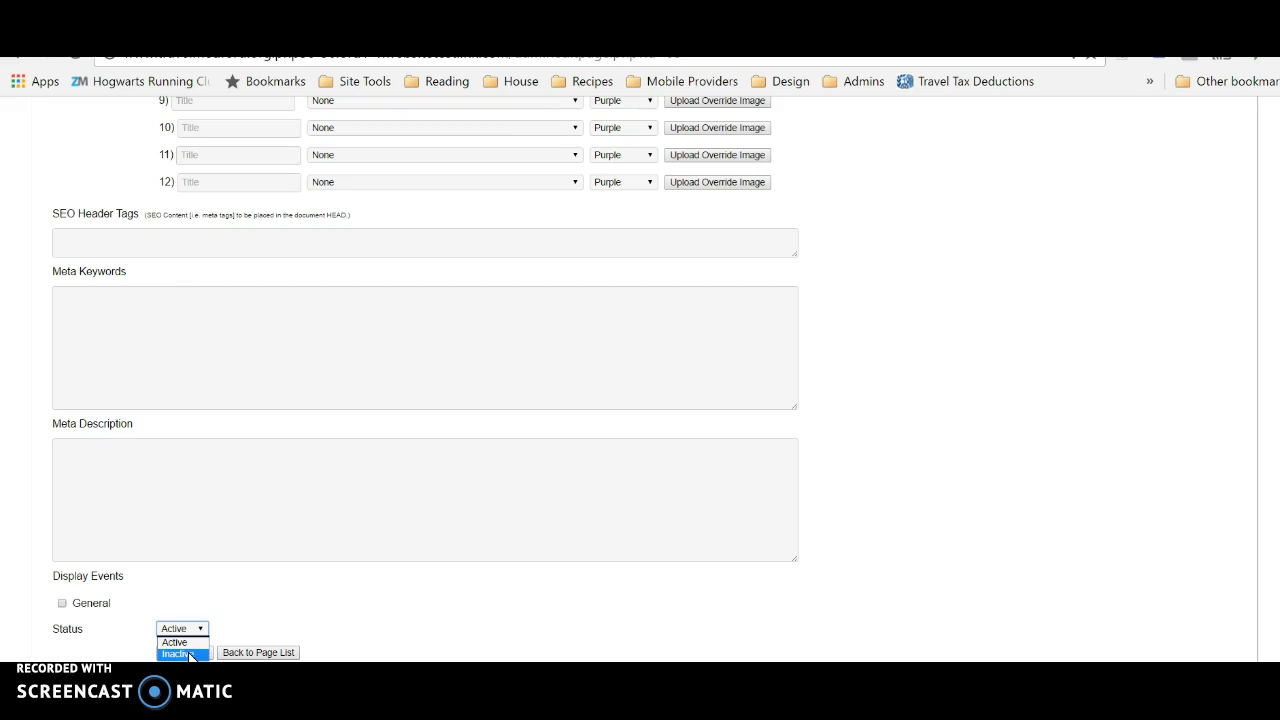
{"action": "left_click", "coordinate": [176, 642]}
{"action": "left_click", "coordinate": [188, 652]}
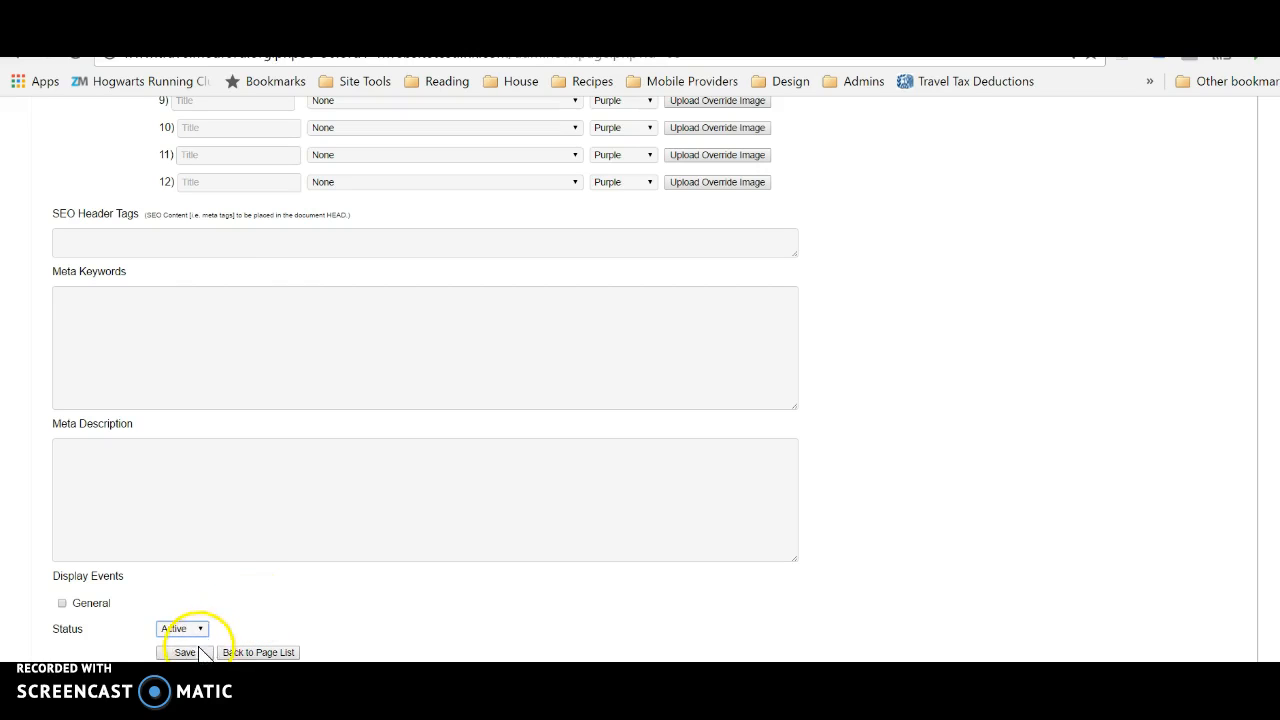
- Save the edited test page and return to the site's page list, going to the Hidden Pages section to check its entry
{"action": "left_click", "coordinate": [193, 655]}
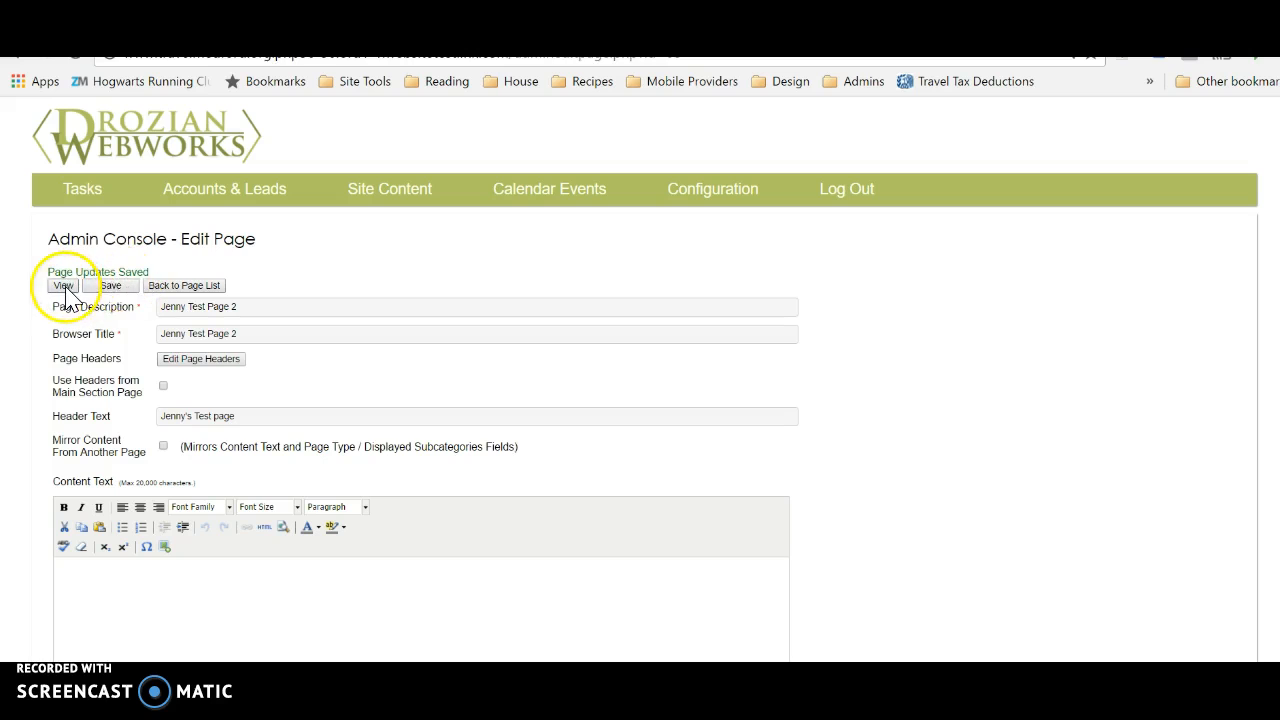
{"action": "left_click", "coordinate": [170, 286]}
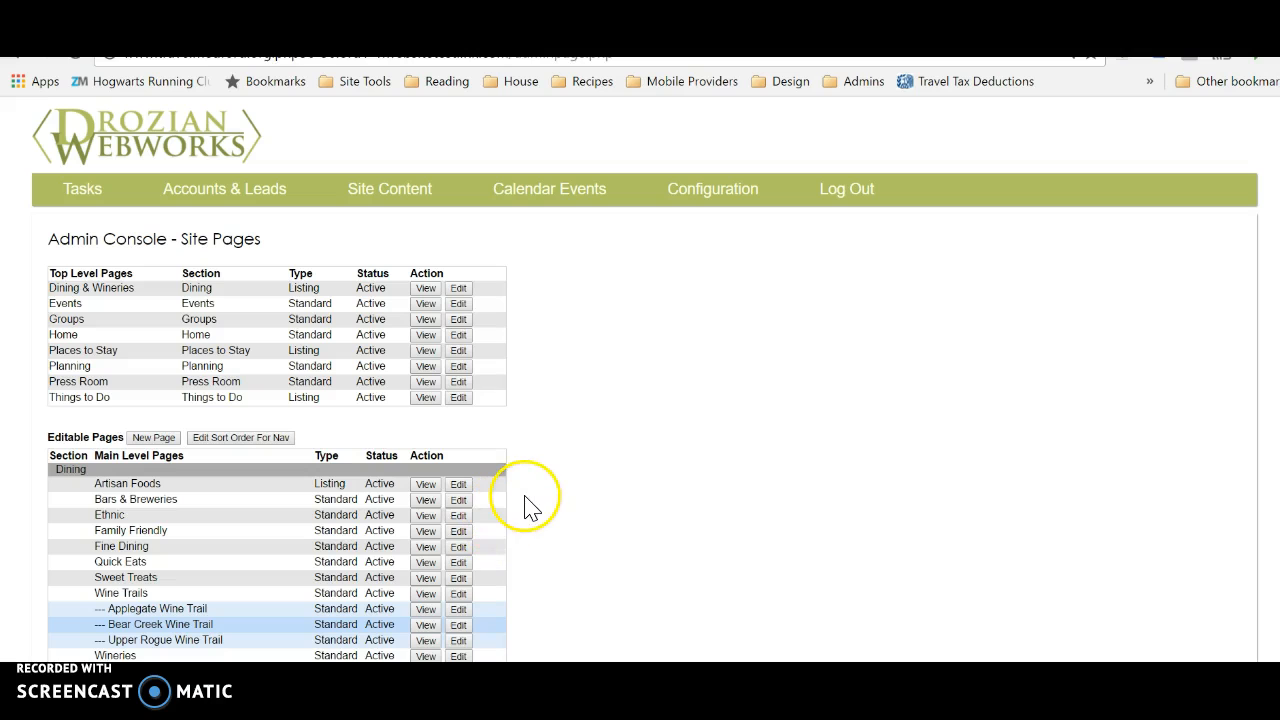
{"action": "scroll", "coordinate": [528, 507], "scroll_direction": "down", "scroll_amount": 1}
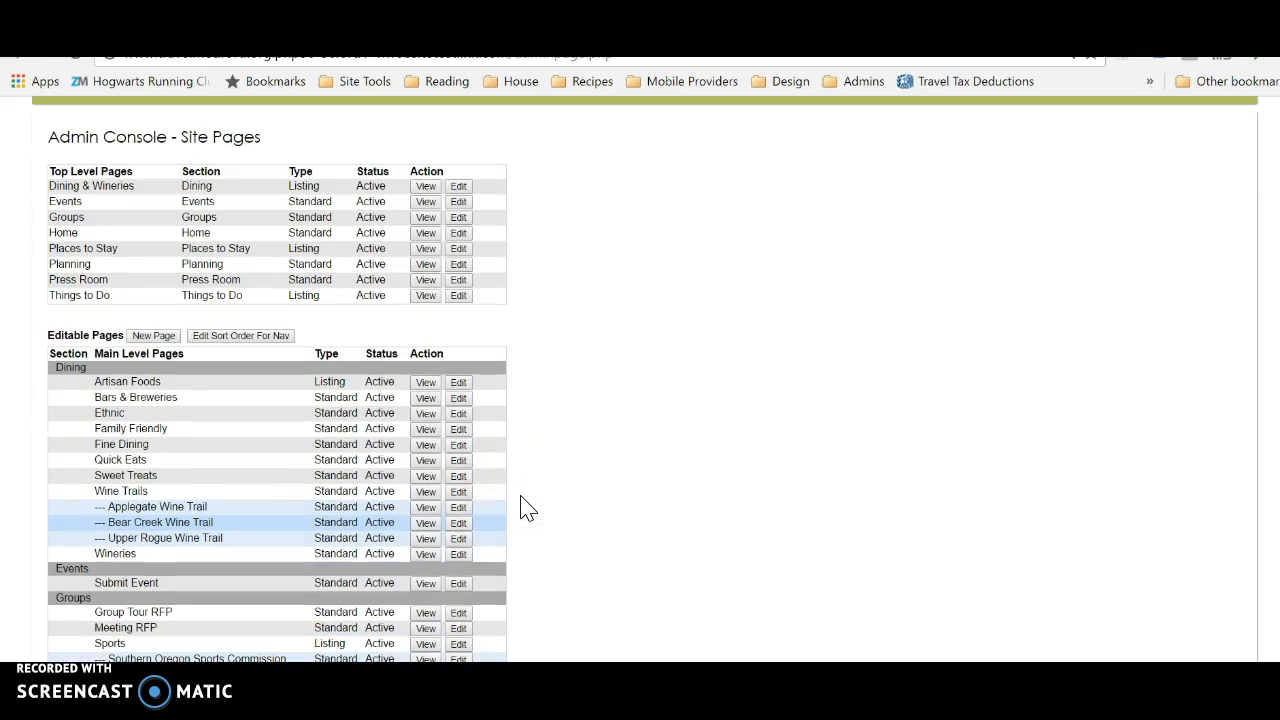
{"action": "scroll", "coordinate": [528, 507], "scroll_direction": "down", "scroll_amount": 2}
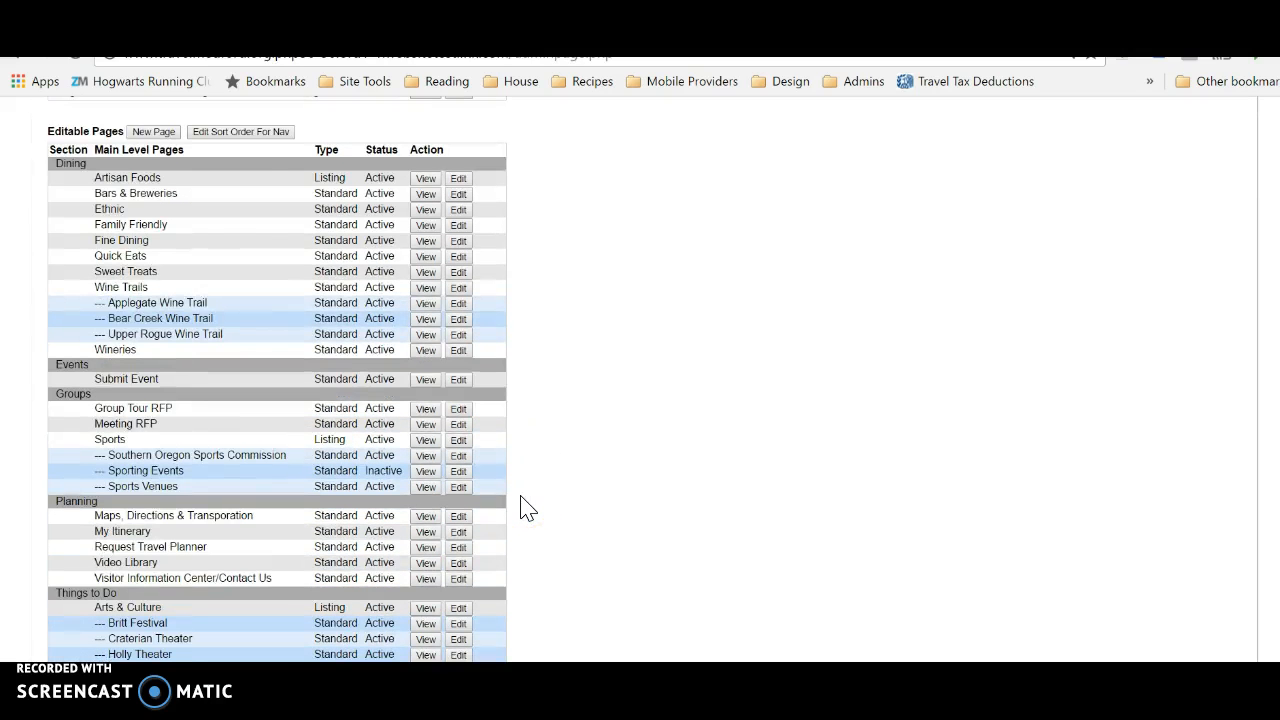
{"action": "scroll", "coordinate": [528, 507], "scroll_direction": "down", "scroll_amount": 4}
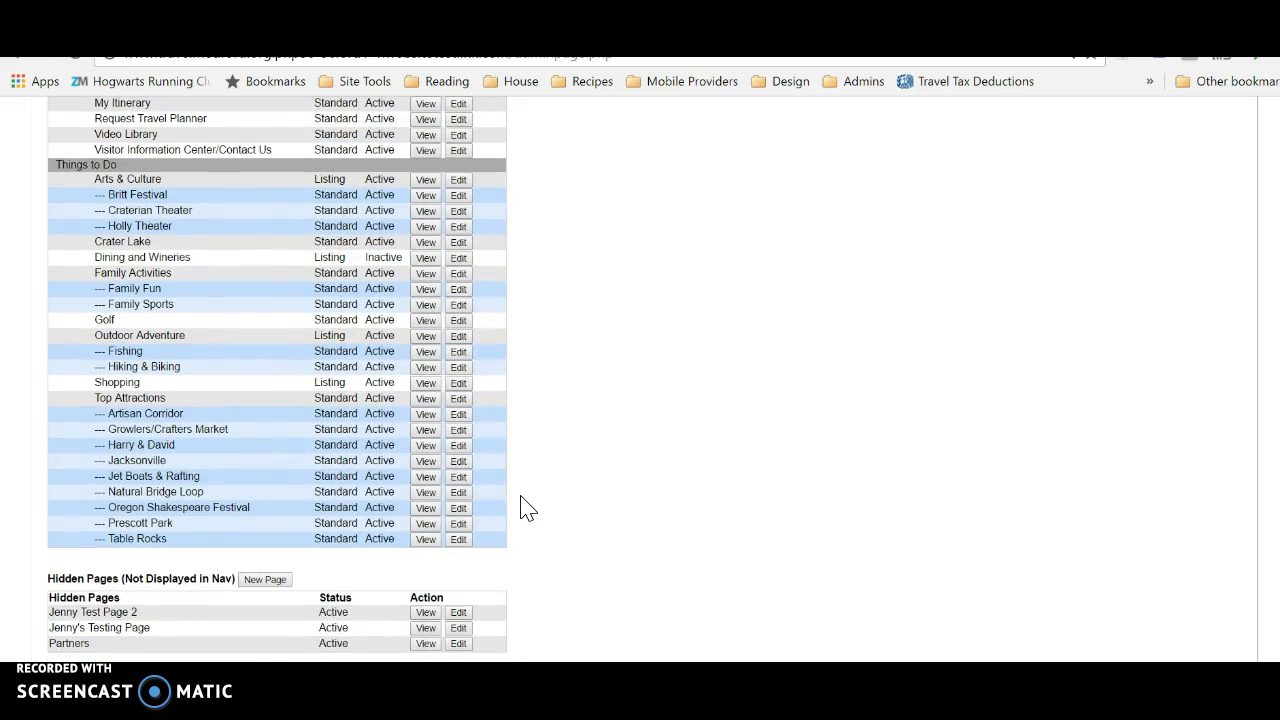
{"action": "left_click", "coordinate": [488, 492]}
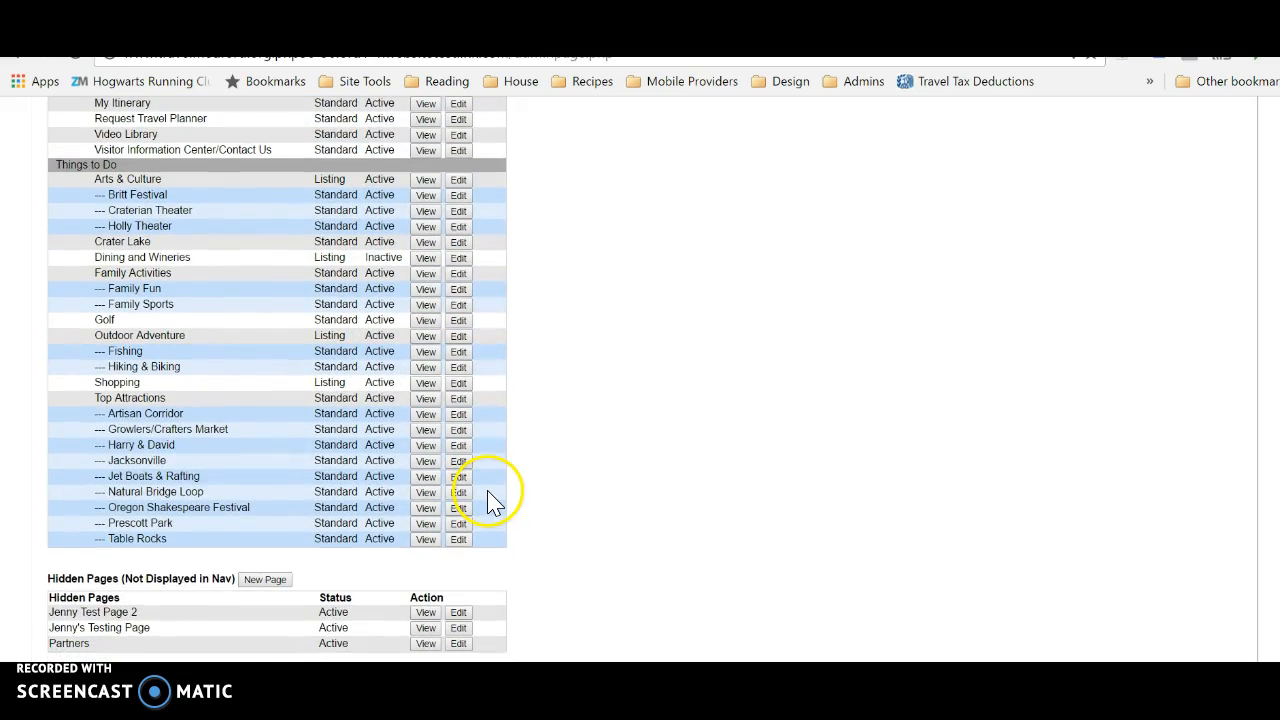